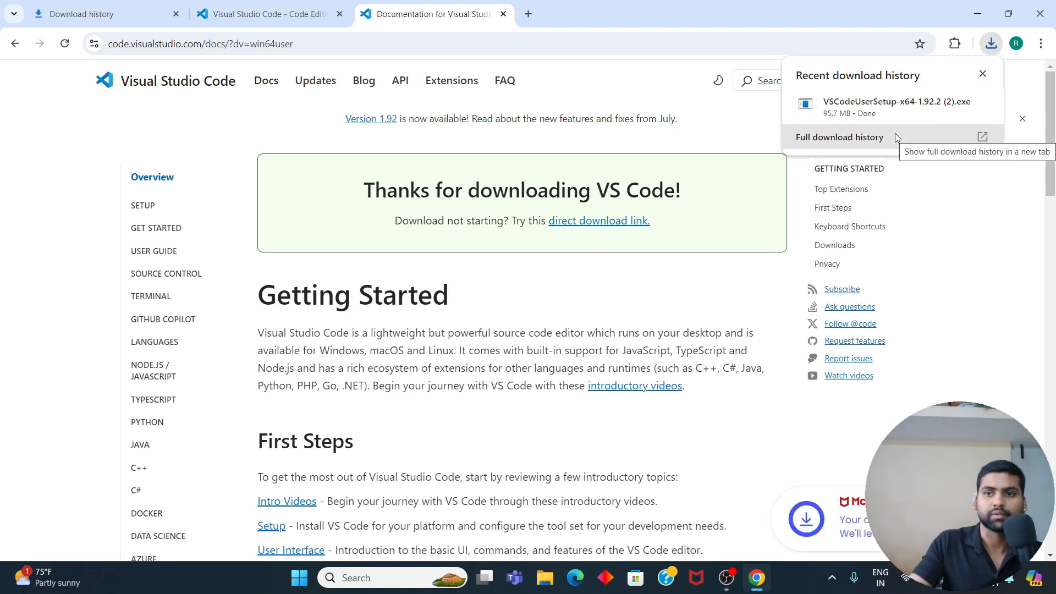
click(880, 107)
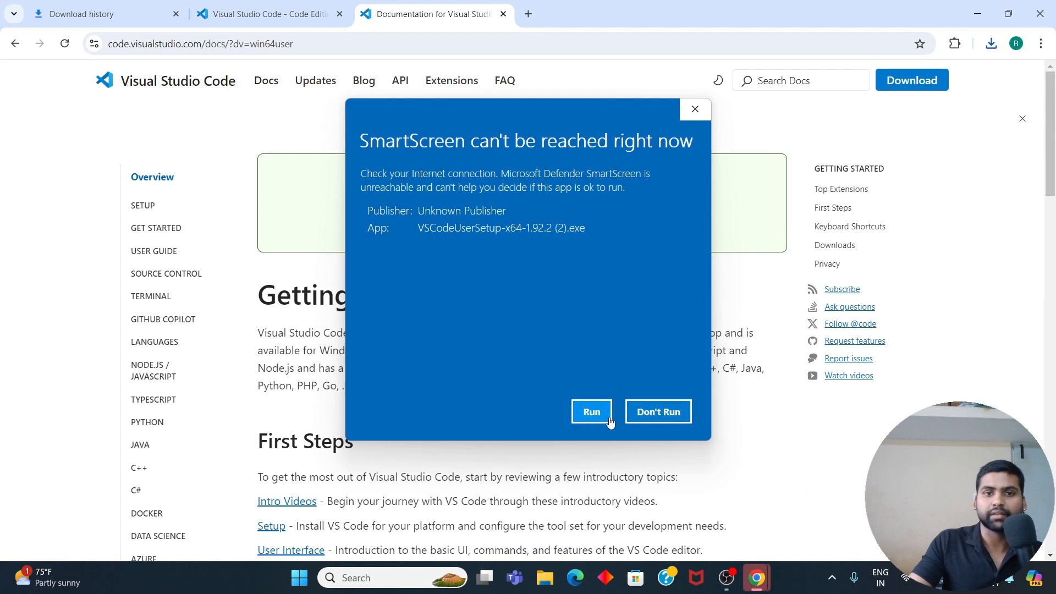
click(695, 109)
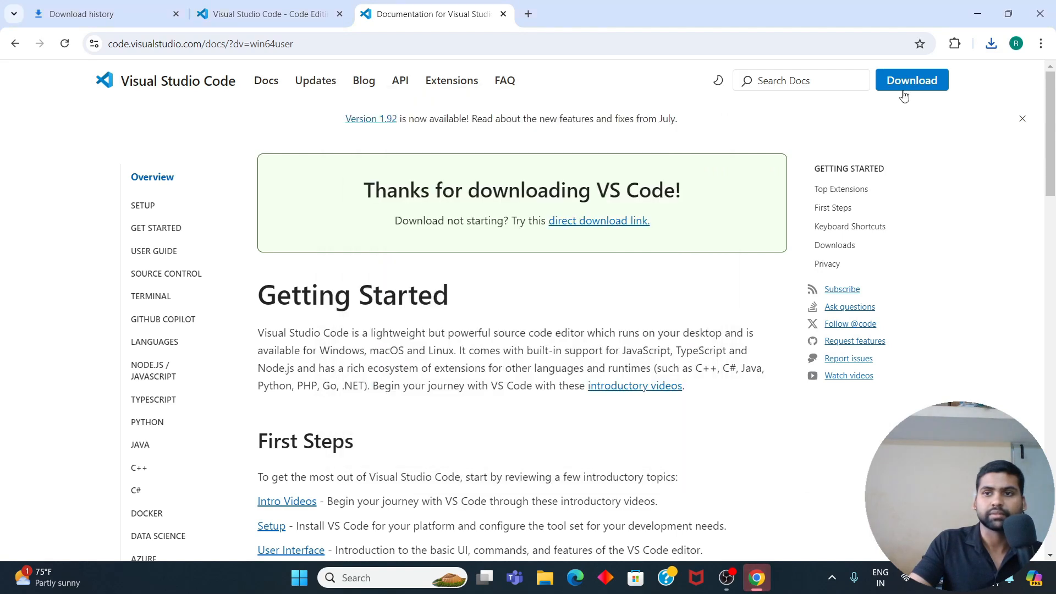
click(992, 43)
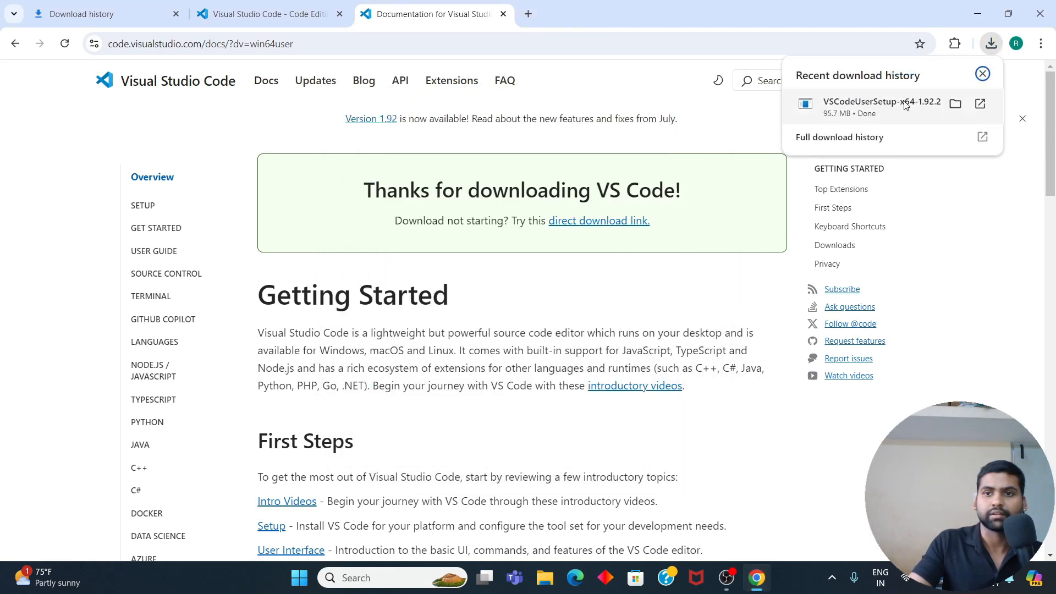
click(979, 73)
Launch the downloaded VSCodeUserSetup-x64-1.92.2 (2).exe and agree to continue running the user installer as administrator.
click(991, 45)
click(917, 98)
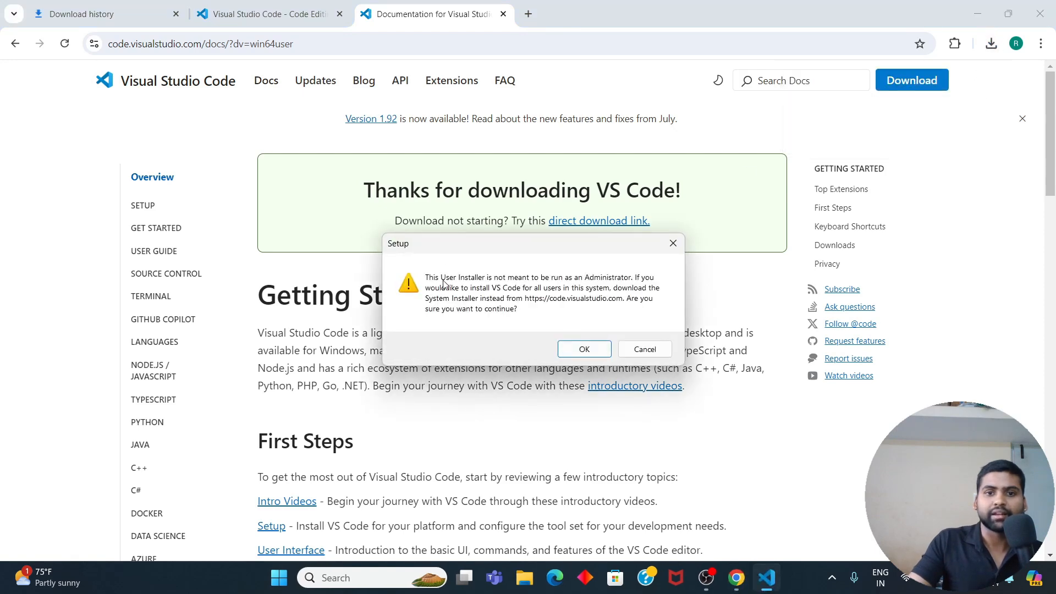
click(585, 350)
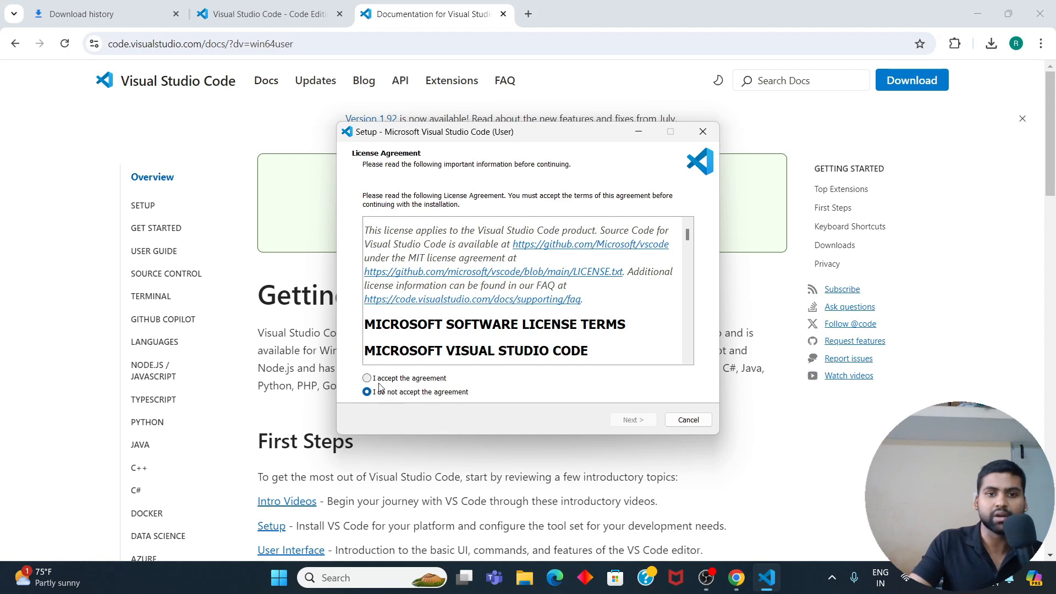
Accept the Visual Studio Code license agreement and keep the default destination and Start Menu folders.
click(371, 380)
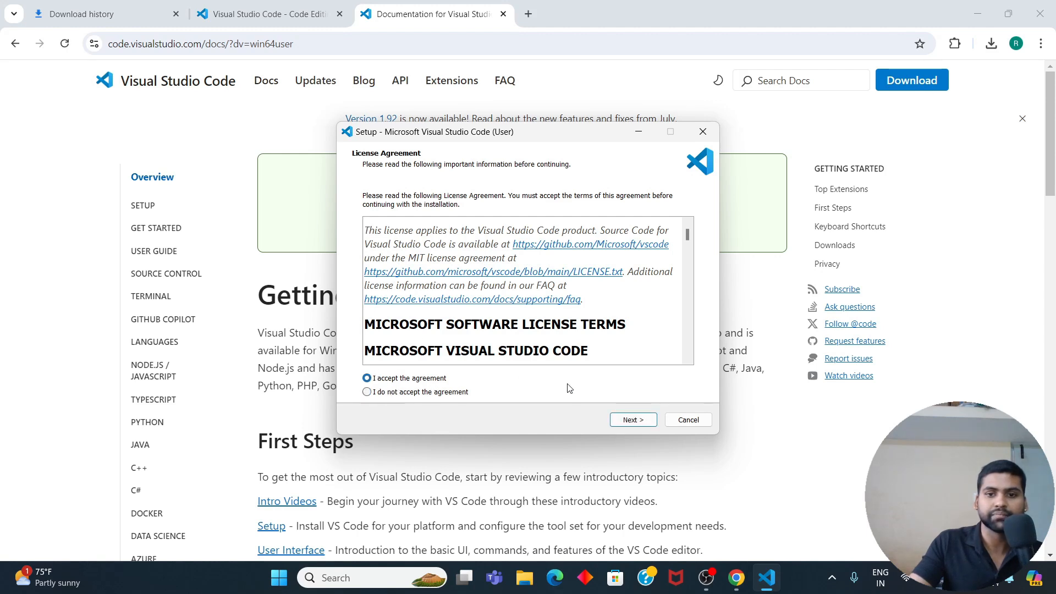
click(633, 420)
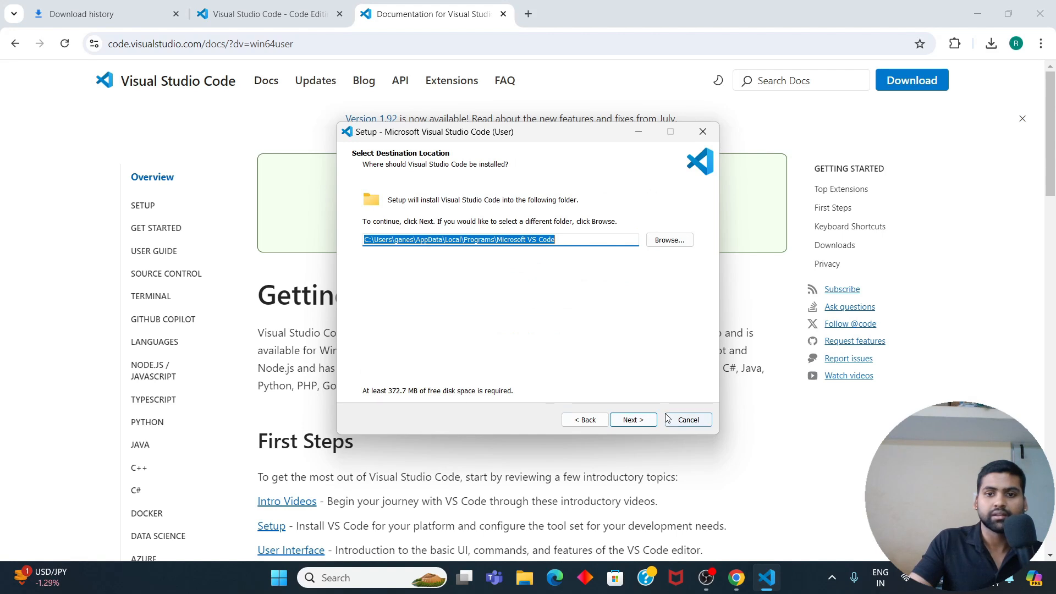
click(628, 422)
click(624, 423)
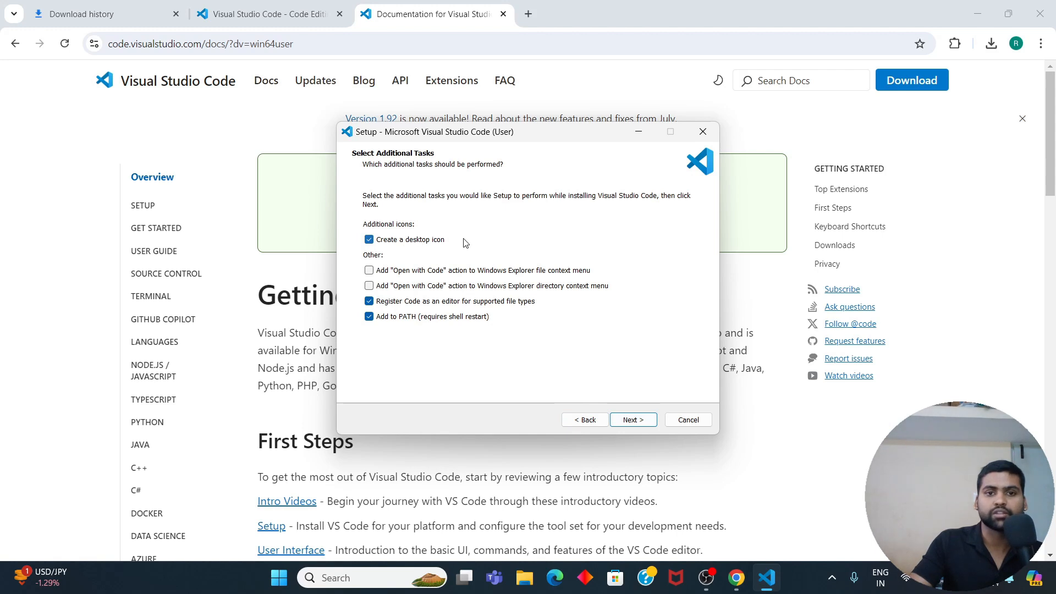
Install Visual Studio Code with the desktop icon, editor registration and PATH tasks selected, and finish the setup.
click(632, 422)
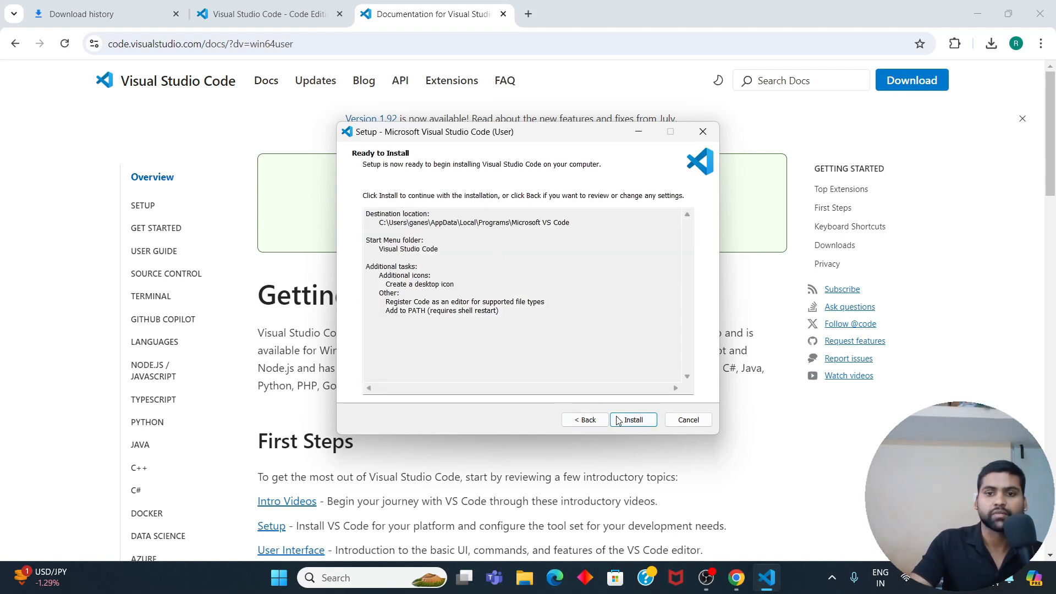
click(619, 421)
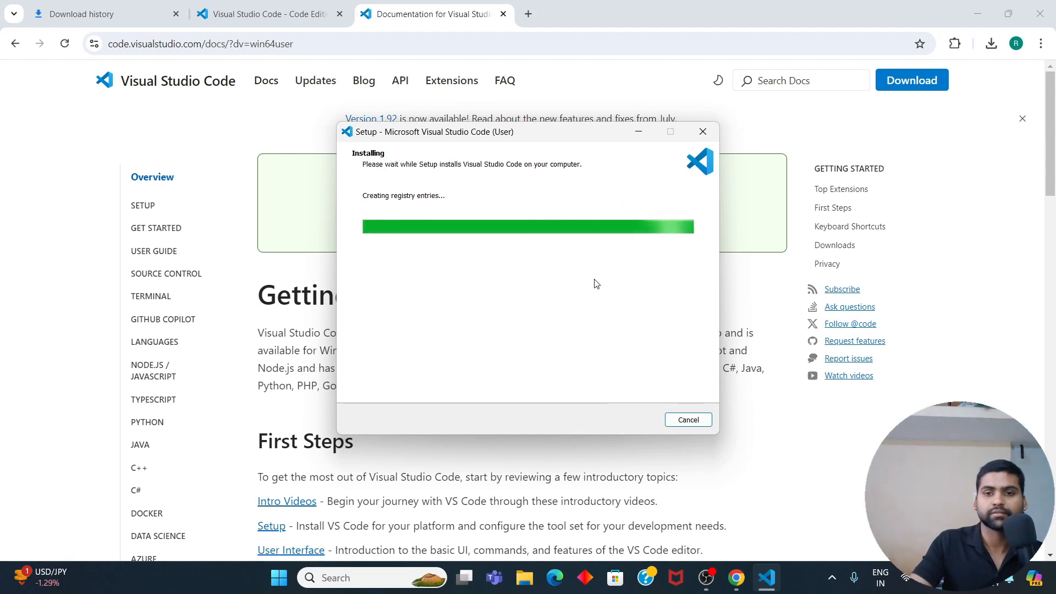
click(633, 419)
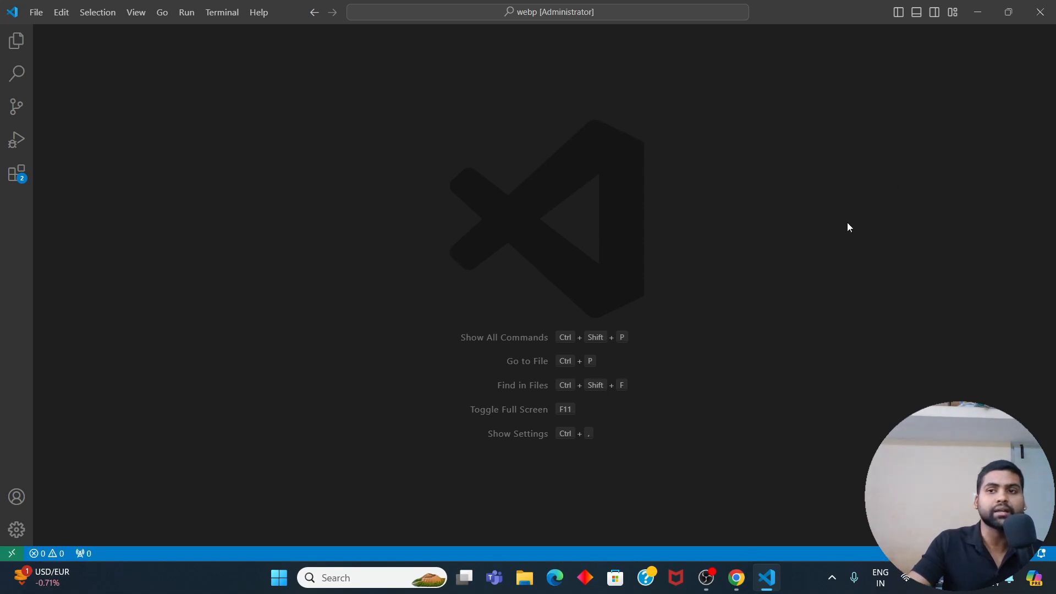
Switch to Chrome, search for mingw in a new tab, and download the MinGW installer from its SourceForge project page.
click(744, 589)
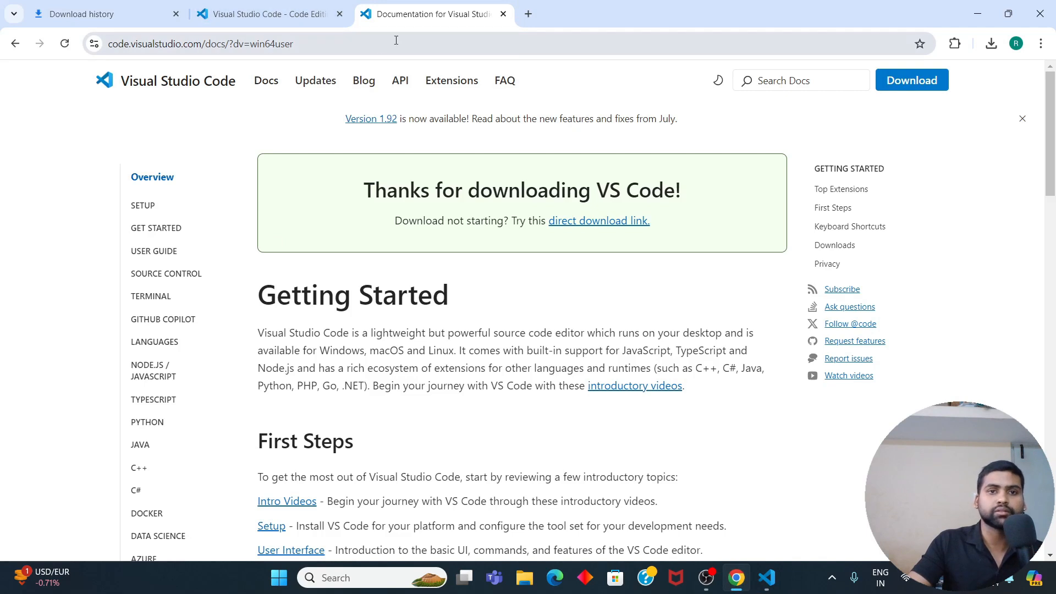
click(528, 14)
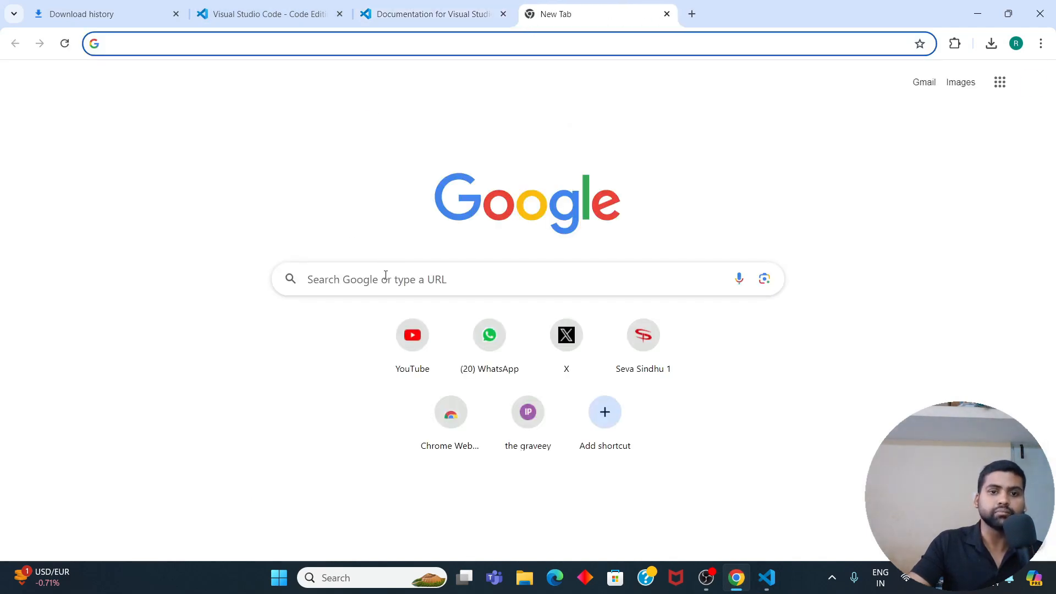
click(173, 49)
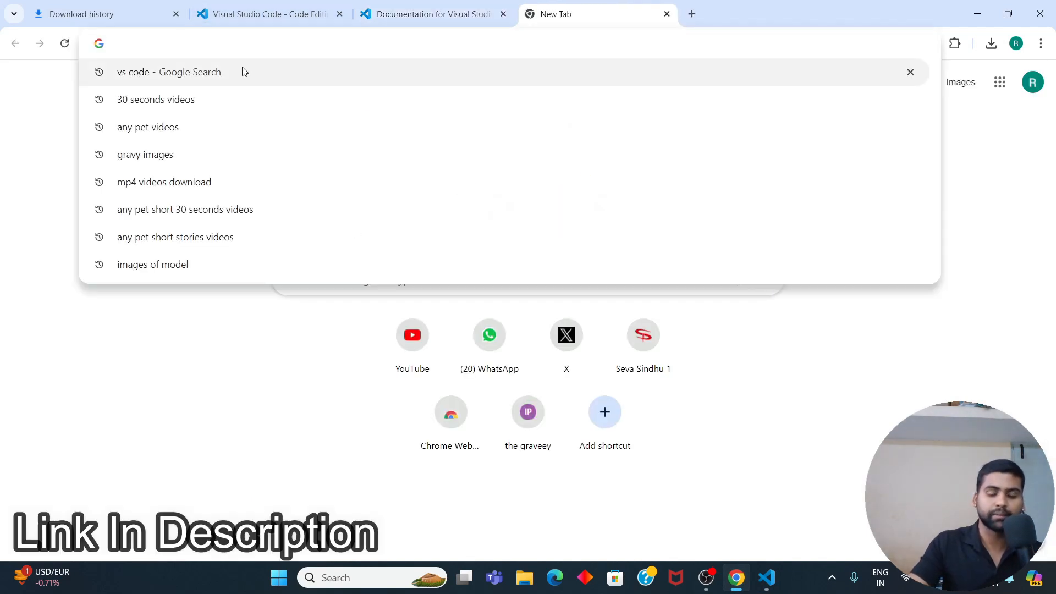
text(min)
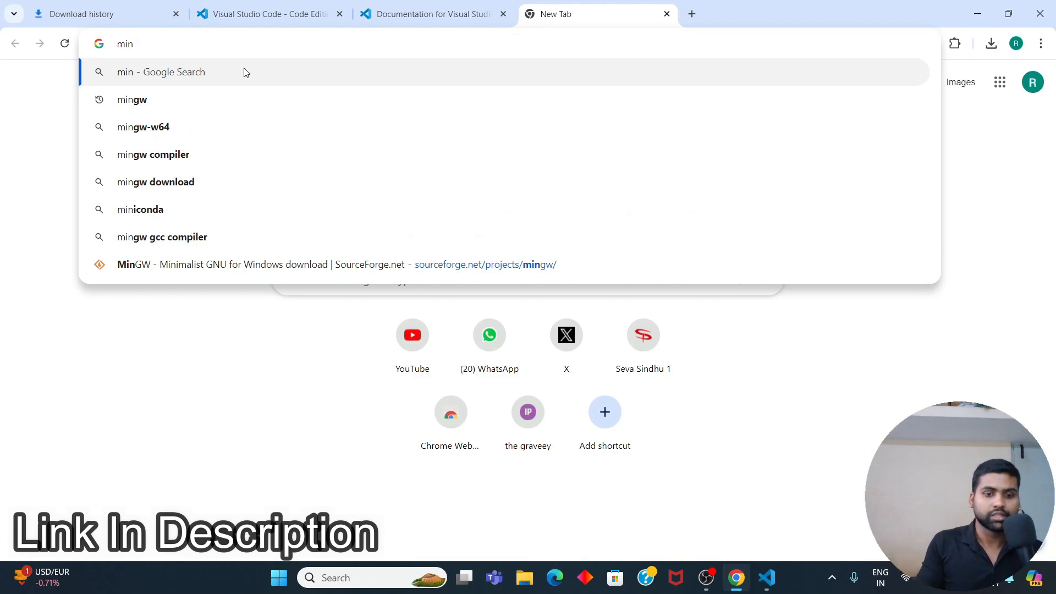
text(gw)
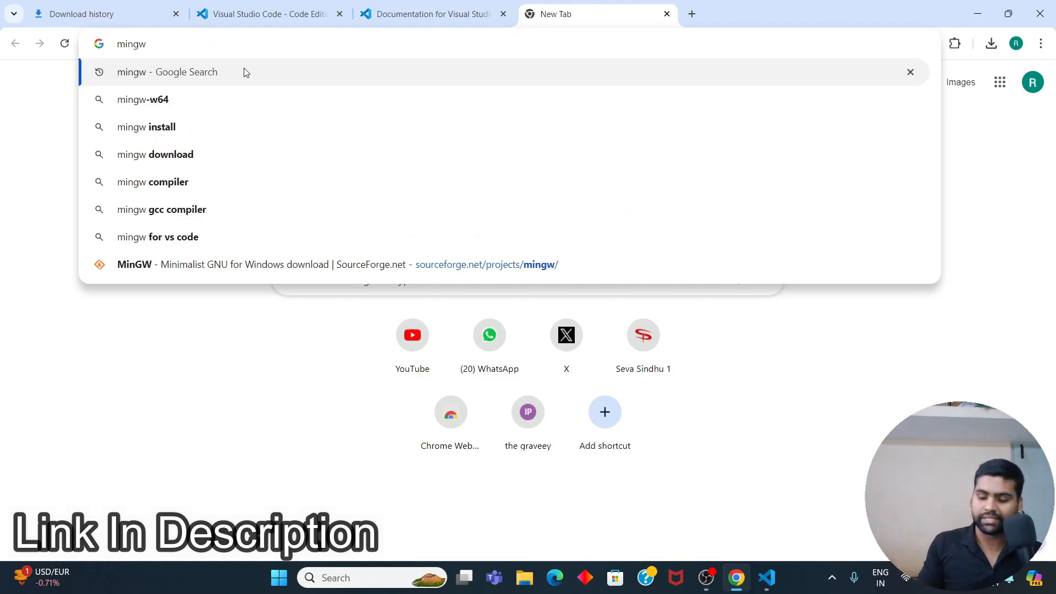
click(246, 73)
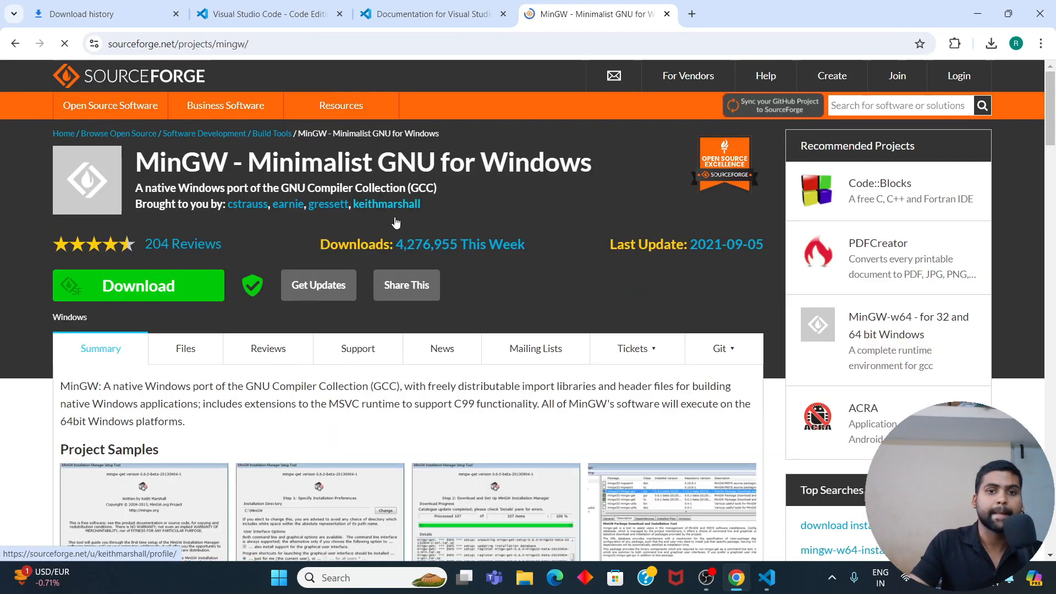
click(150, 290)
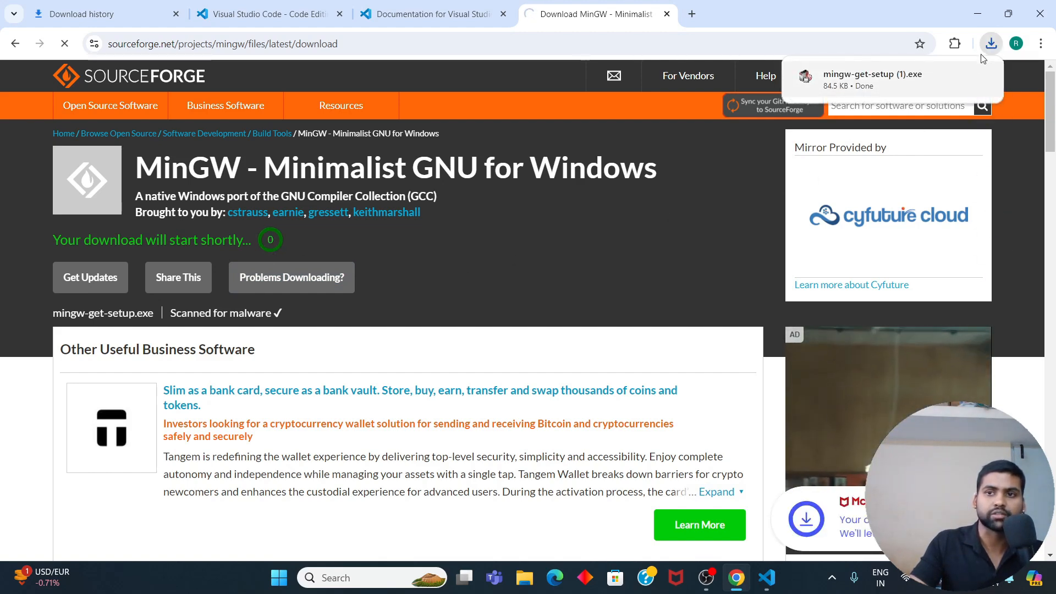
Run the downloaded mingw-get-setup and install the MinGW Installation Manager in C:\MinGW with the default preferences.
click(893, 82)
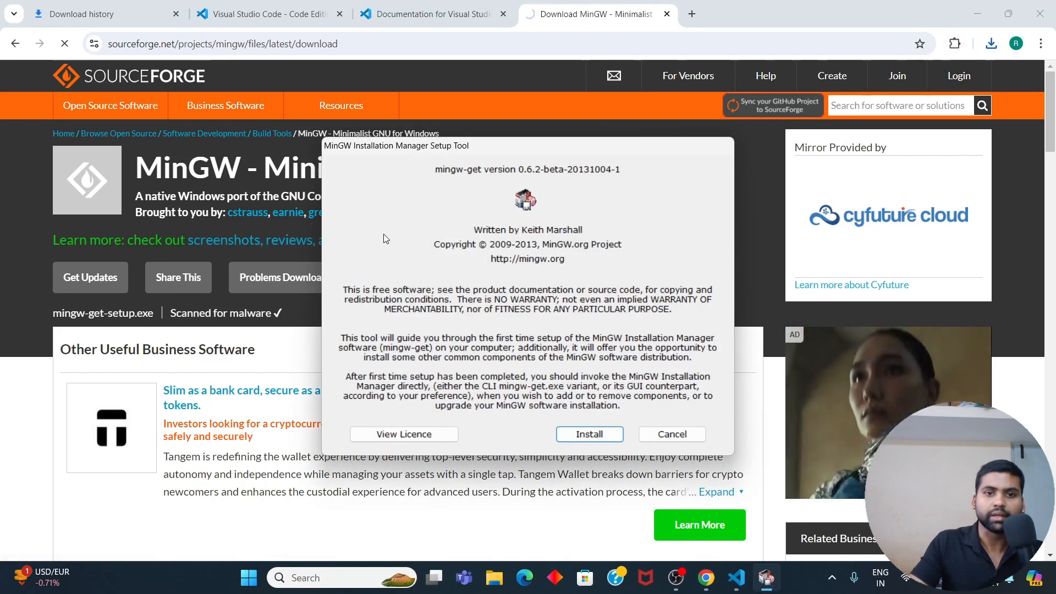
click(588, 436)
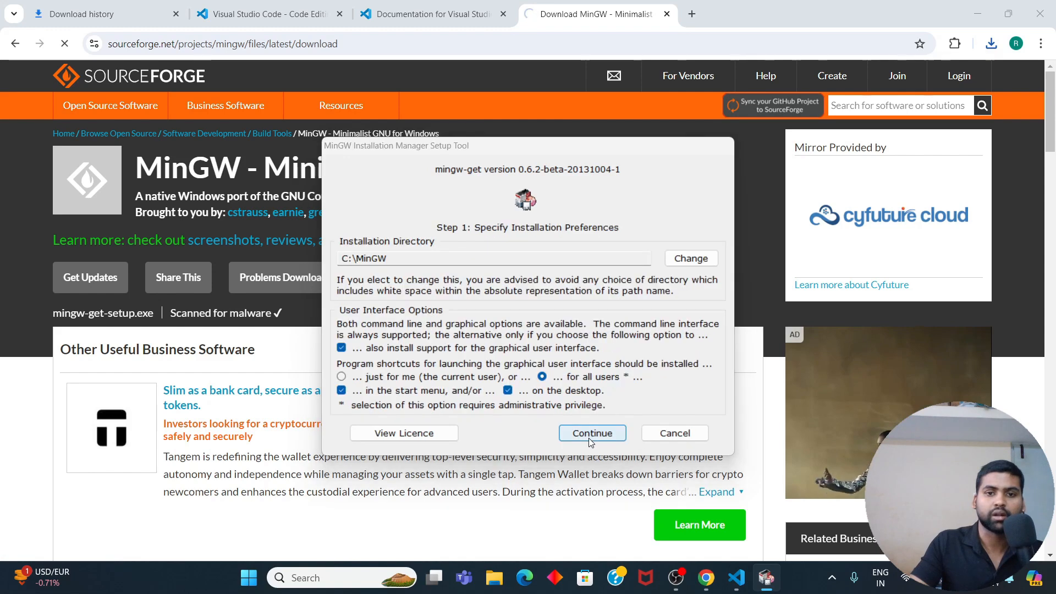
click(584, 435)
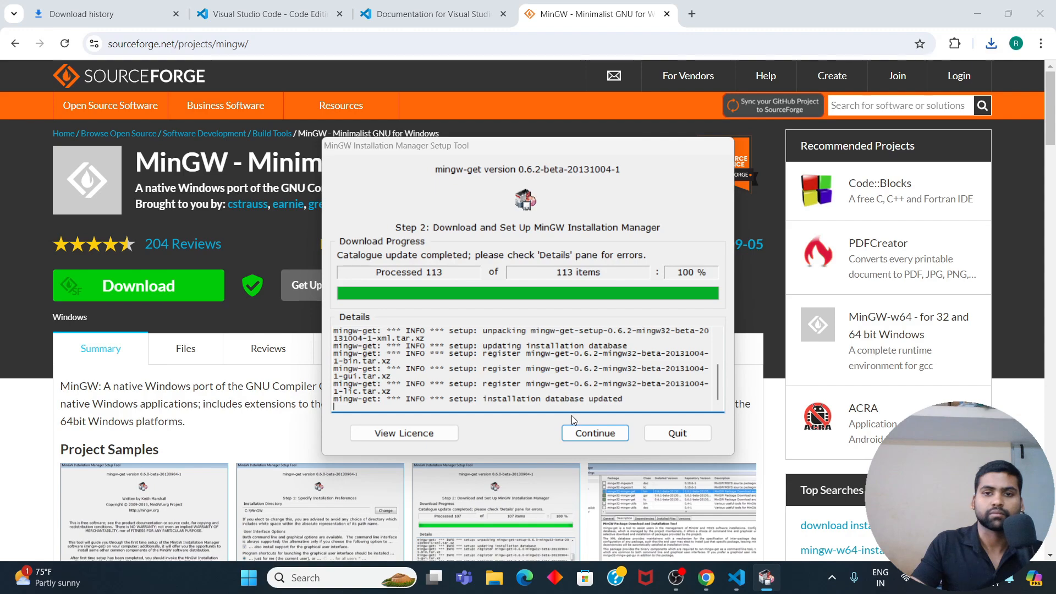
click(594, 433)
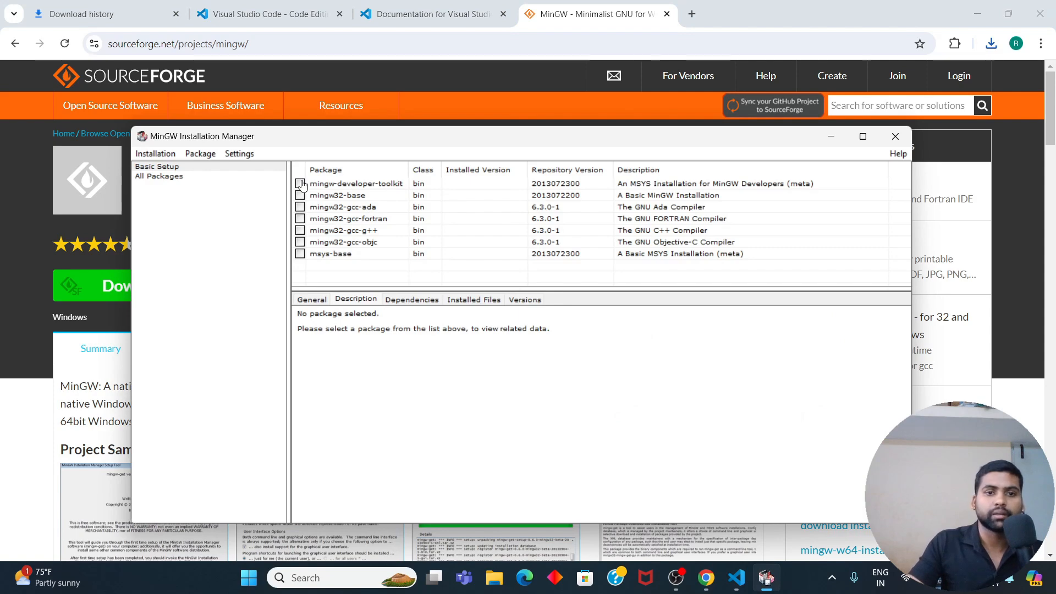
Mark mingw-developer-toolkit, mingw32-base, mingw32-gcc-ada, mingw32-gcc-fortran, mingw32-gcc-g++ and mingw32-gcc-objc for installation.
click(300, 185)
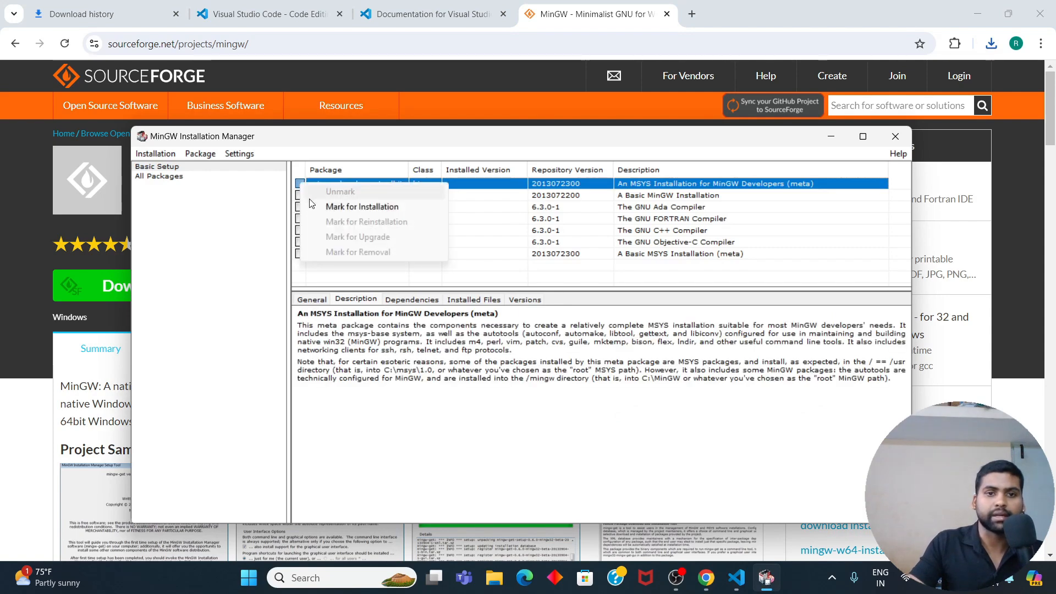
click(325, 209)
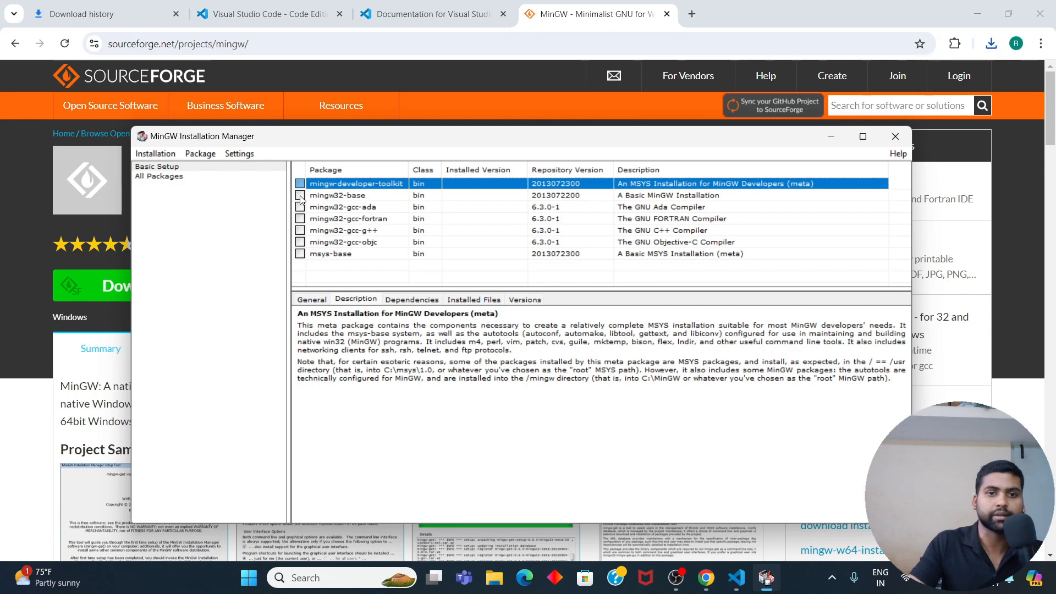
click(300, 195)
click(325, 219)
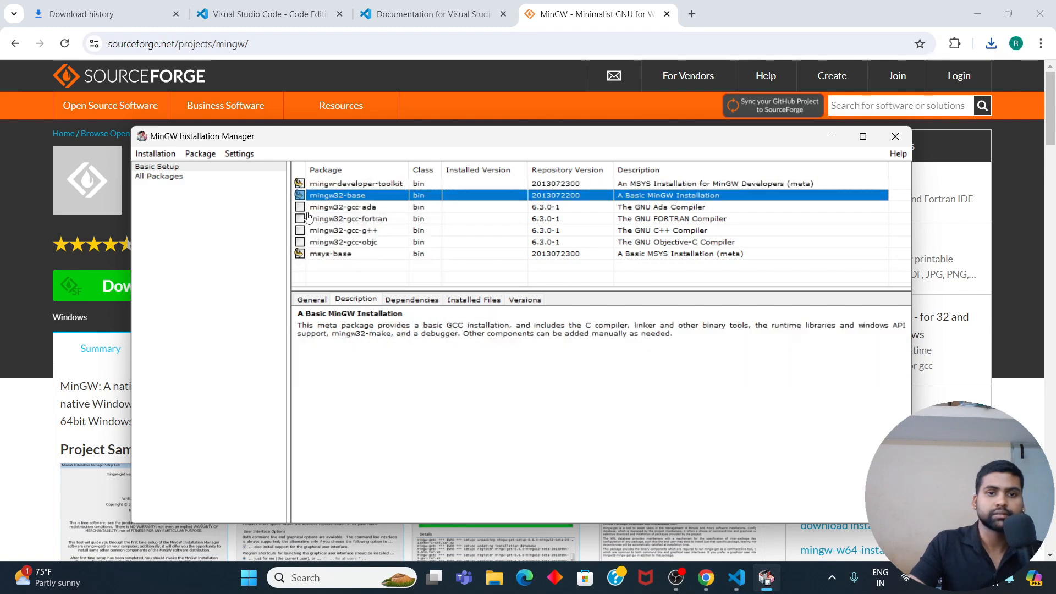
click(300, 206)
click(336, 228)
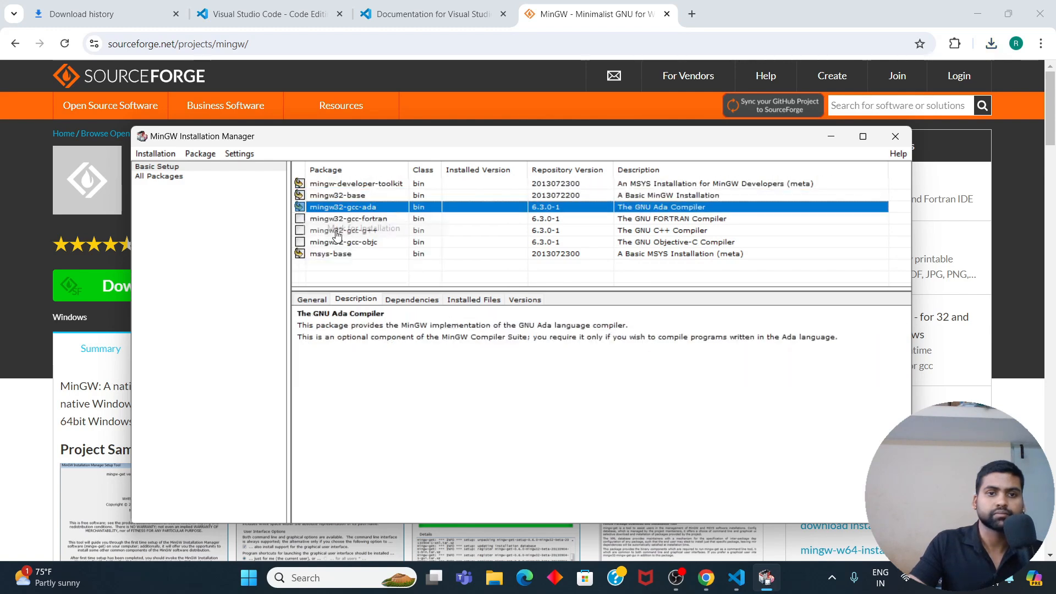
click(300, 219)
click(330, 246)
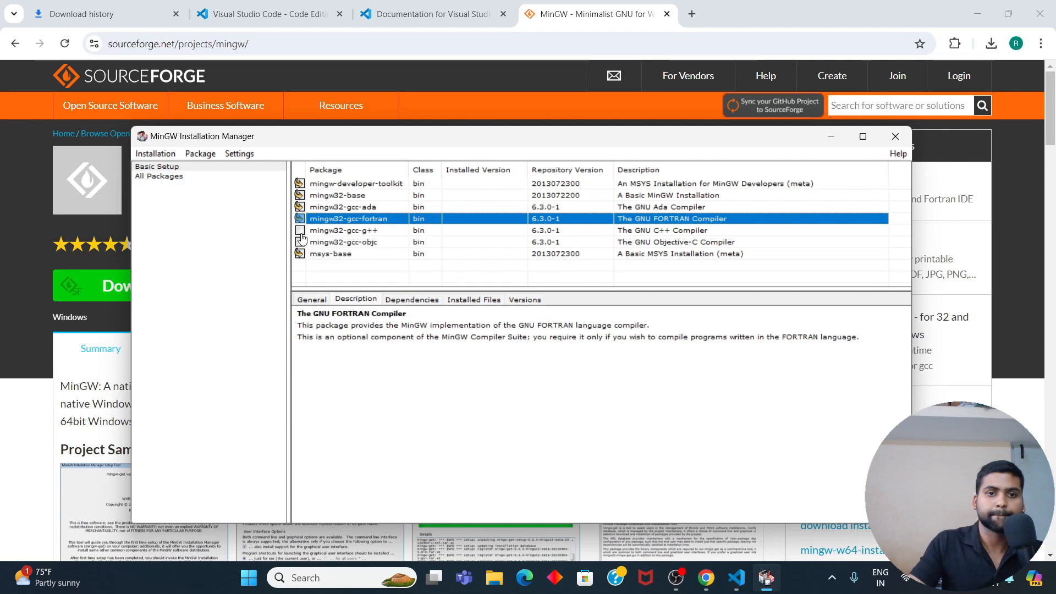
click(300, 229)
click(330, 257)
click(300, 242)
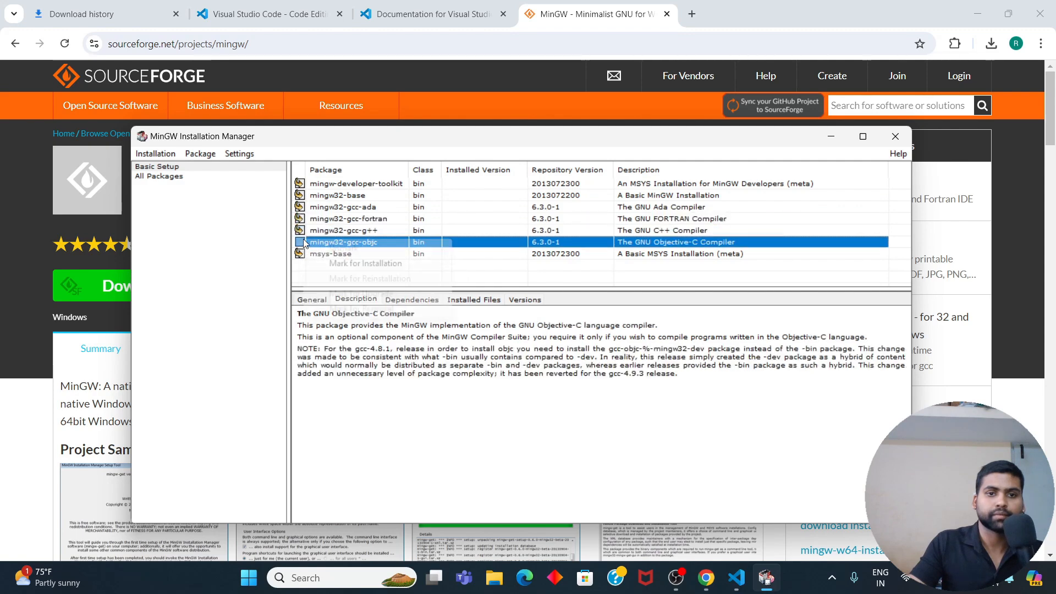
click(332, 267)
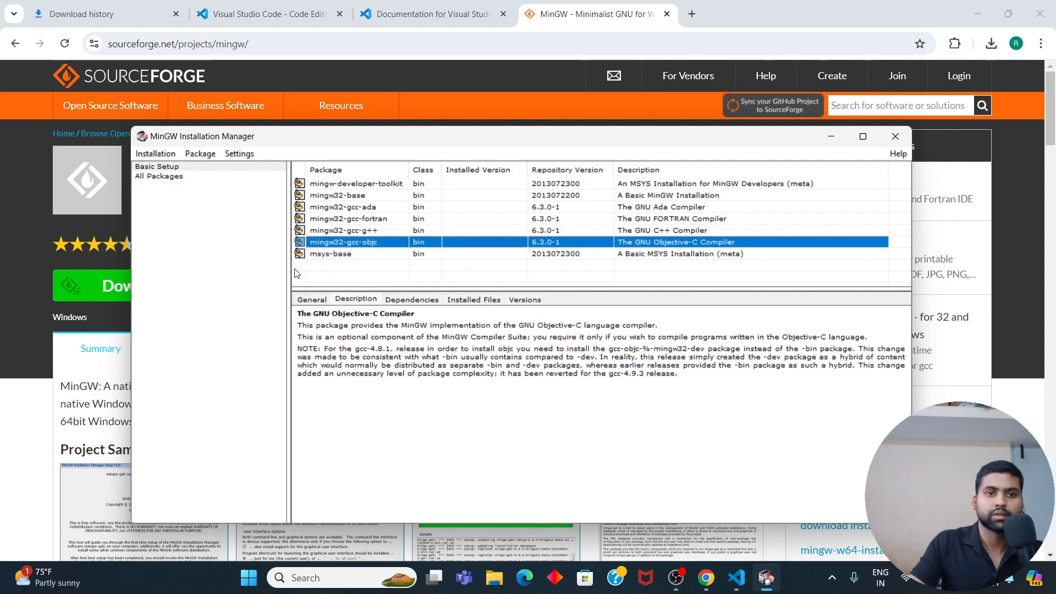
Apply the pending package changes to install the marked MinGW packages, and close the completed progress dialog.
click(155, 154)
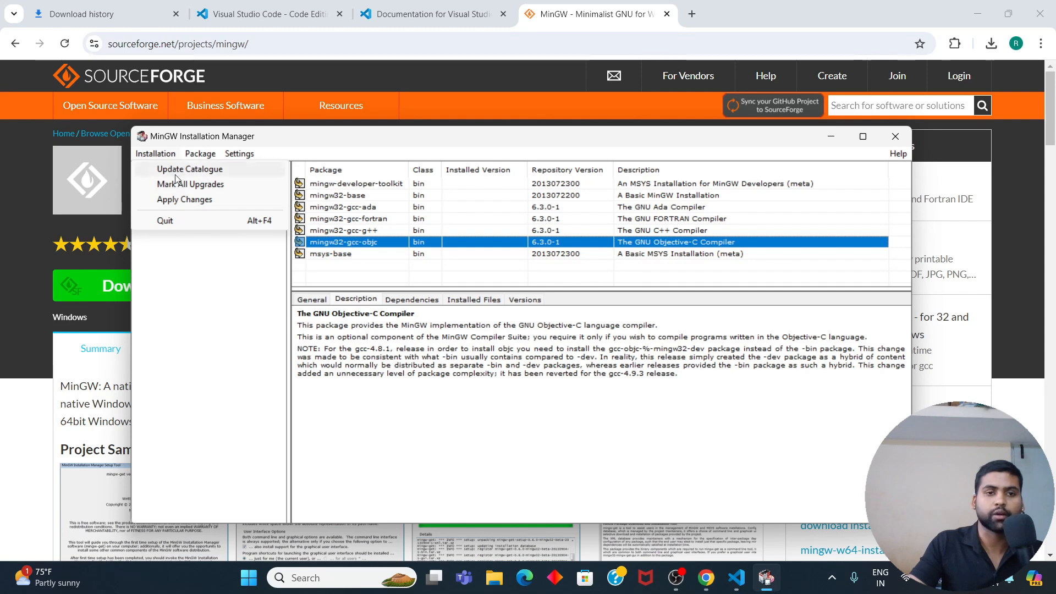
click(197, 199)
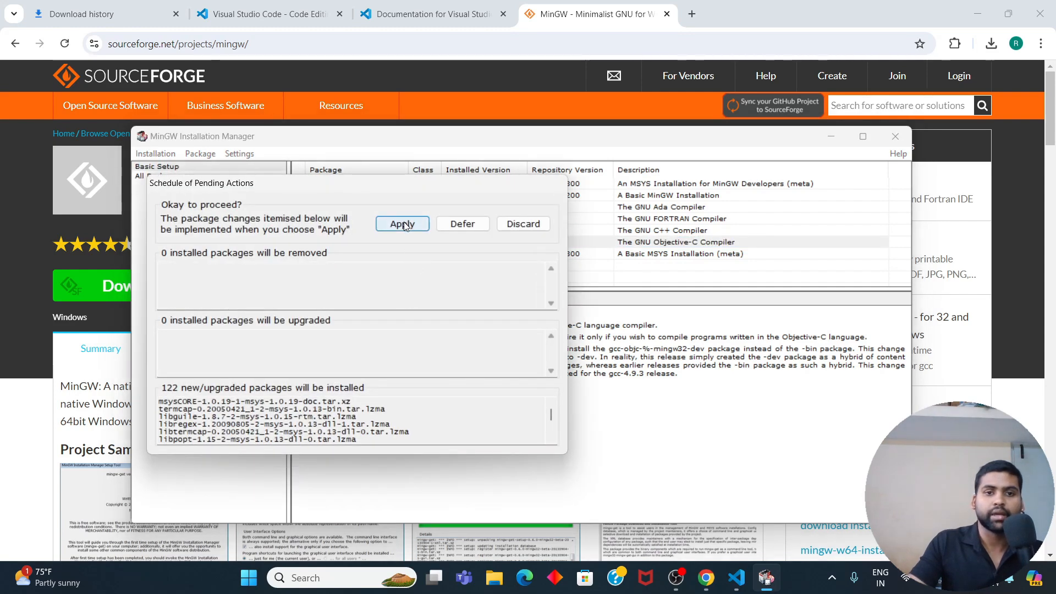
click(404, 225)
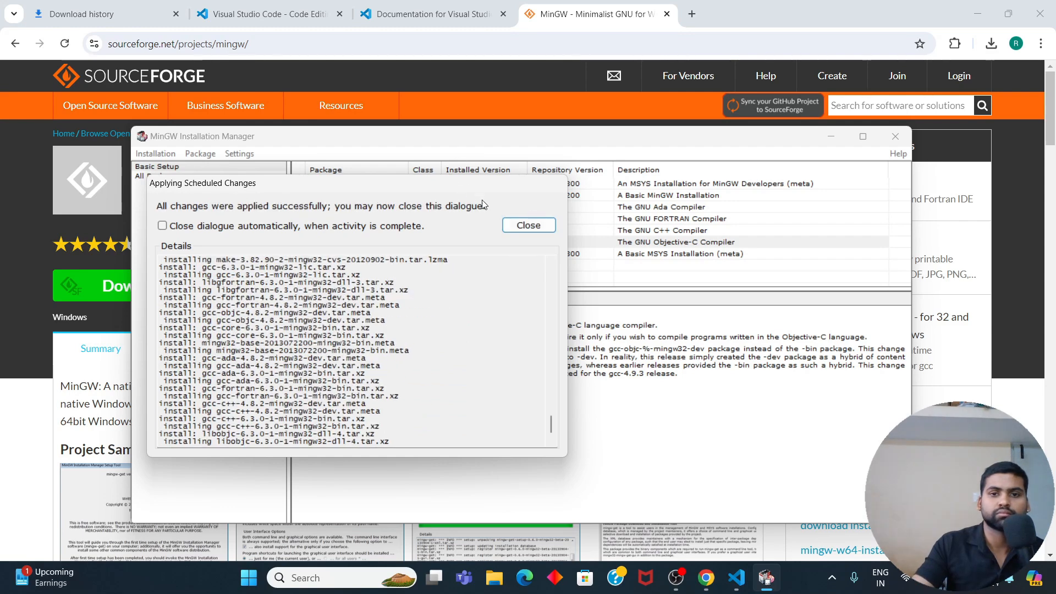
click(541, 226)
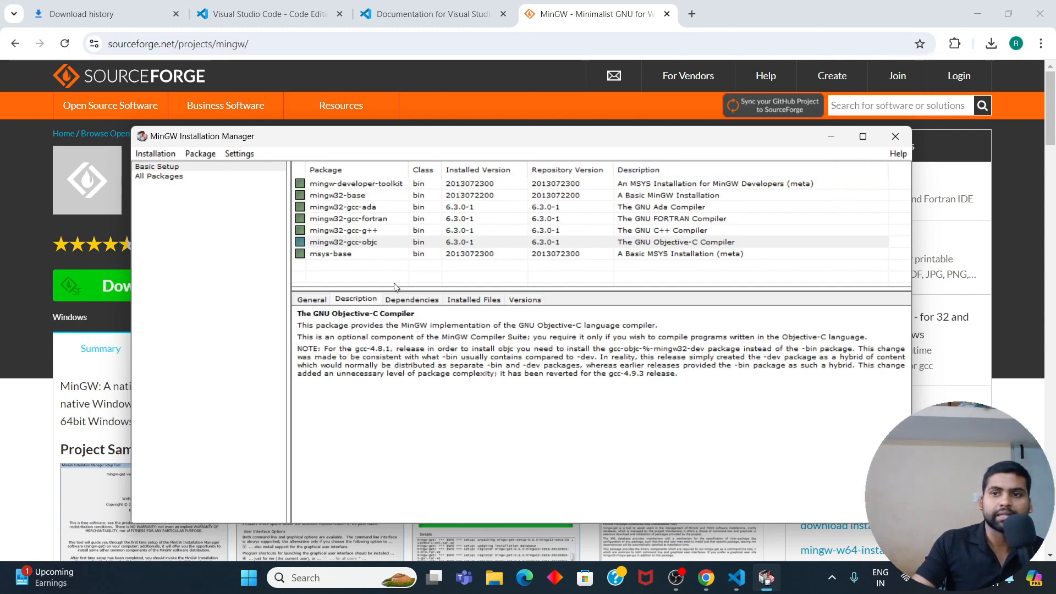
Minimize the browser and the MinGW Installation Manager to reach the desktop.
click(966, 14)
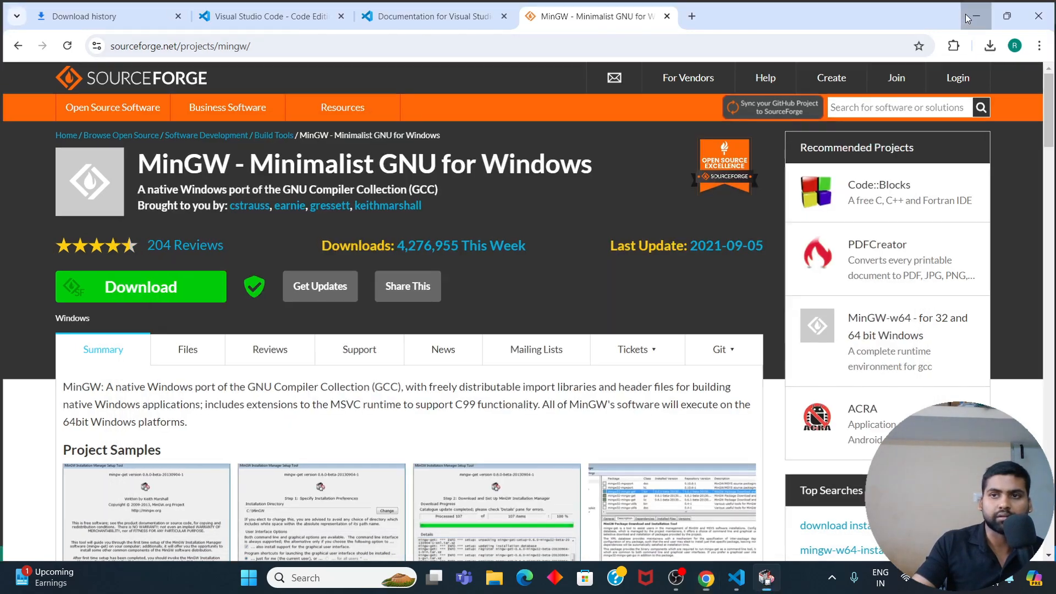
click(831, 141)
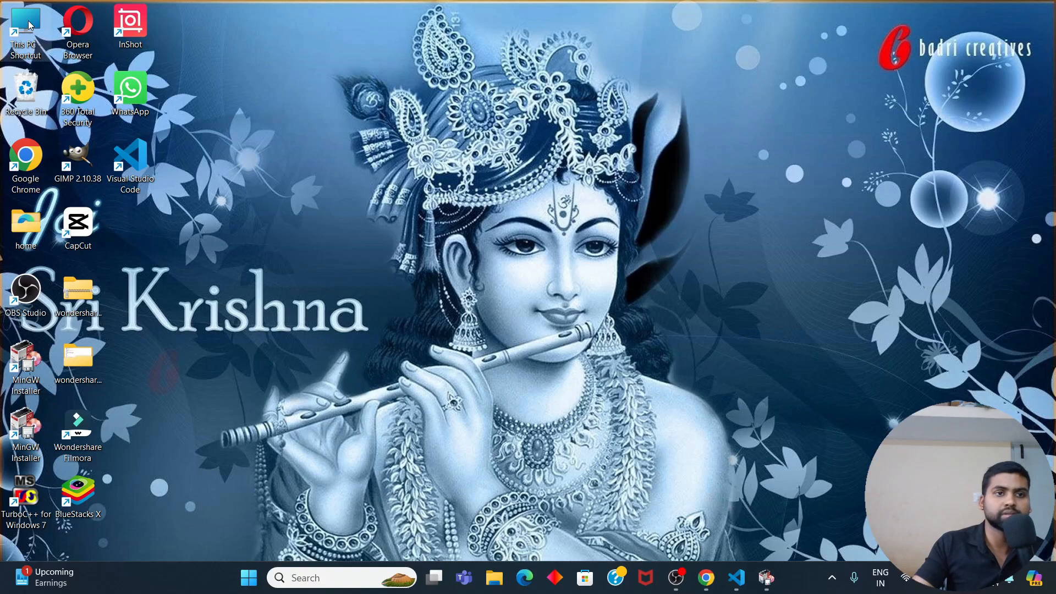
Browse to the MinGW bin folder on the C: drive in File Explorer and copy its path, C:\MinGW\bin.
double_click(28, 22)
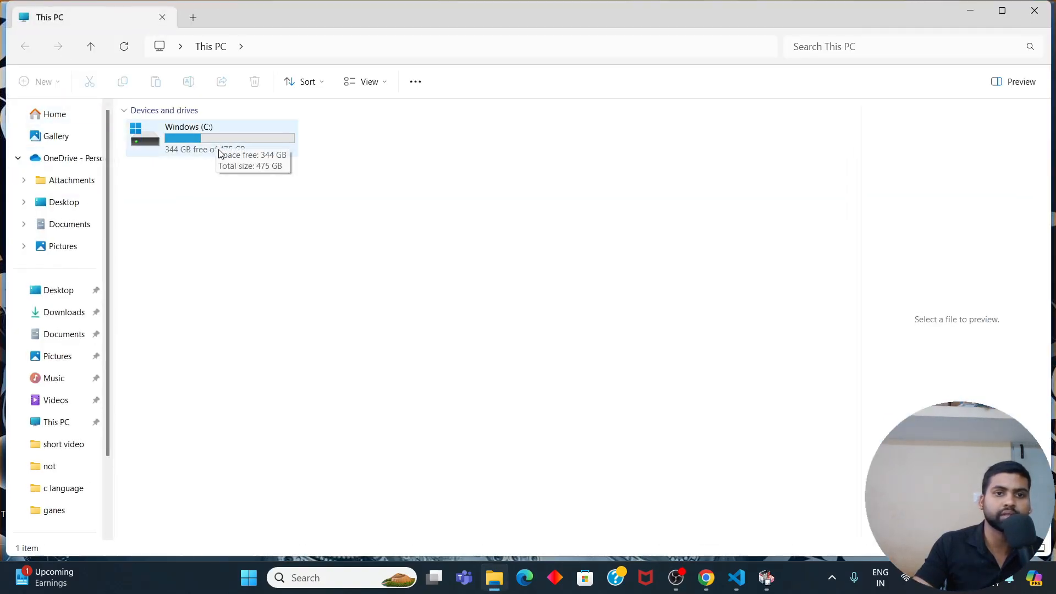
double_click(213, 141)
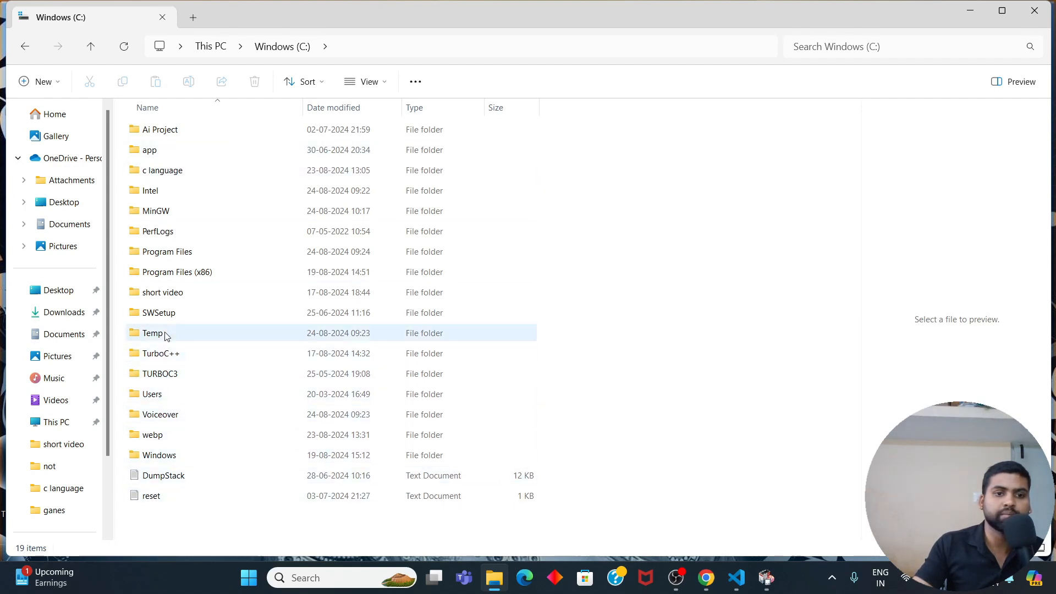
click(167, 214)
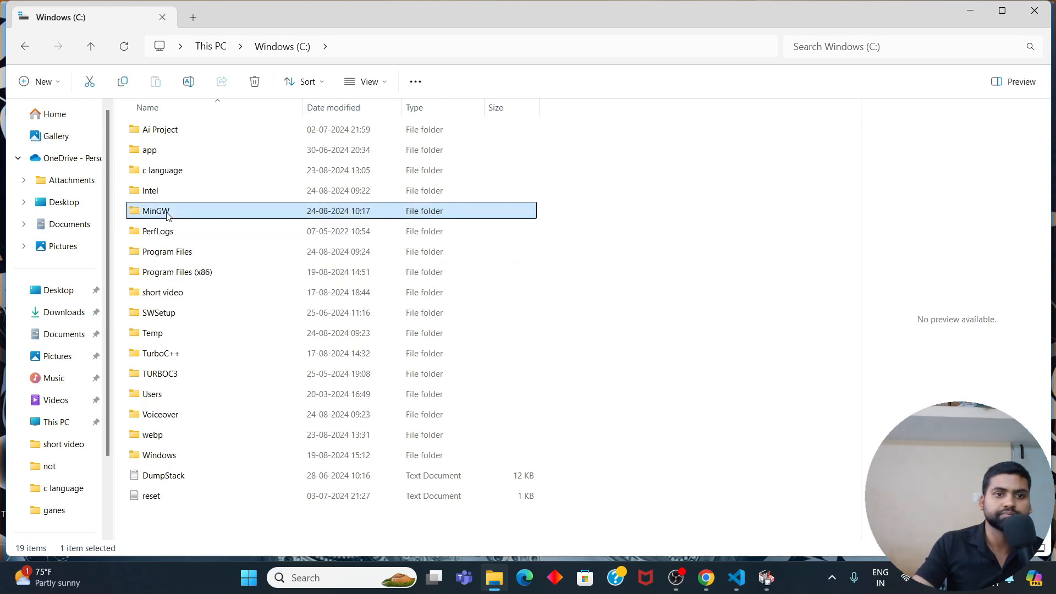
click(167, 215)
double_click(212, 214)
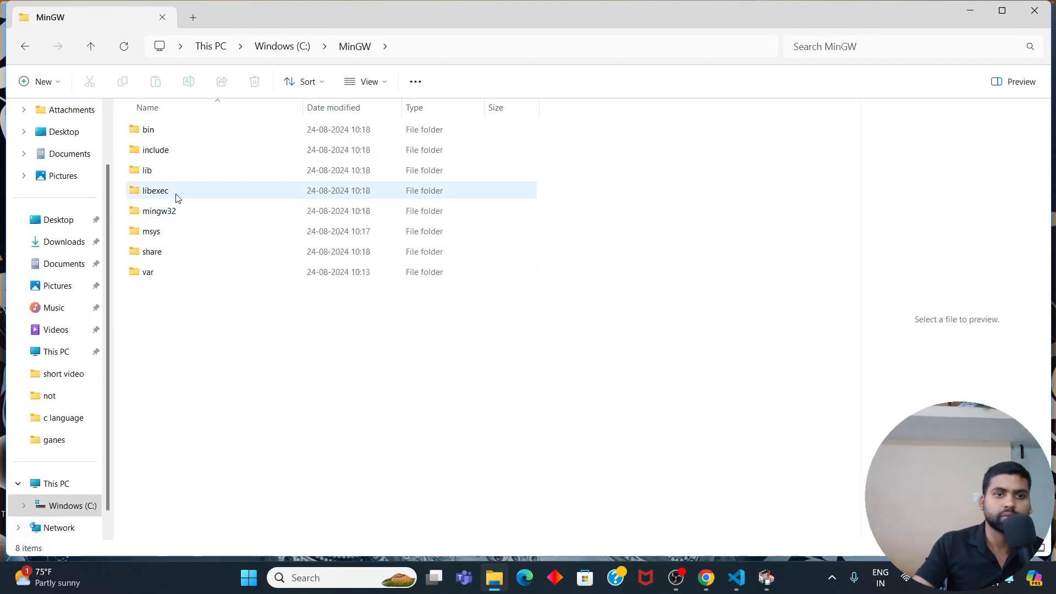
double_click(169, 132)
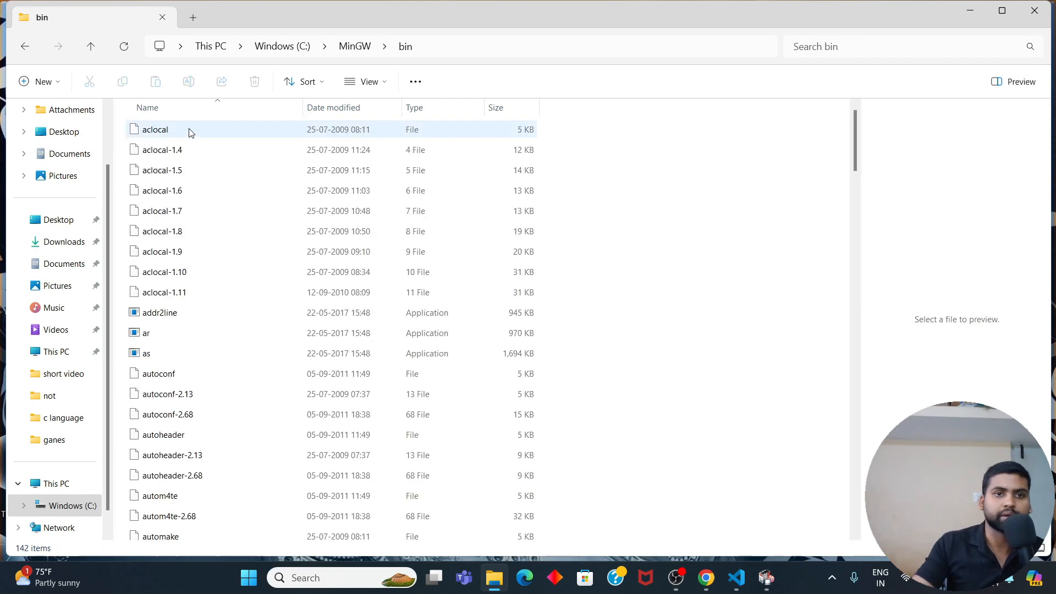
click(660, 47)
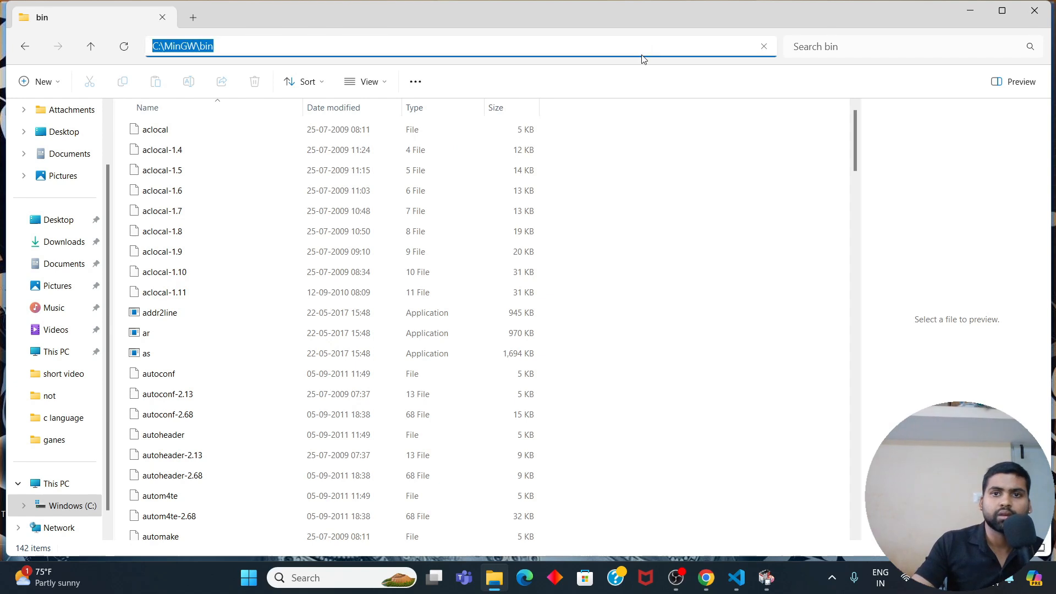
right_click(631, 48)
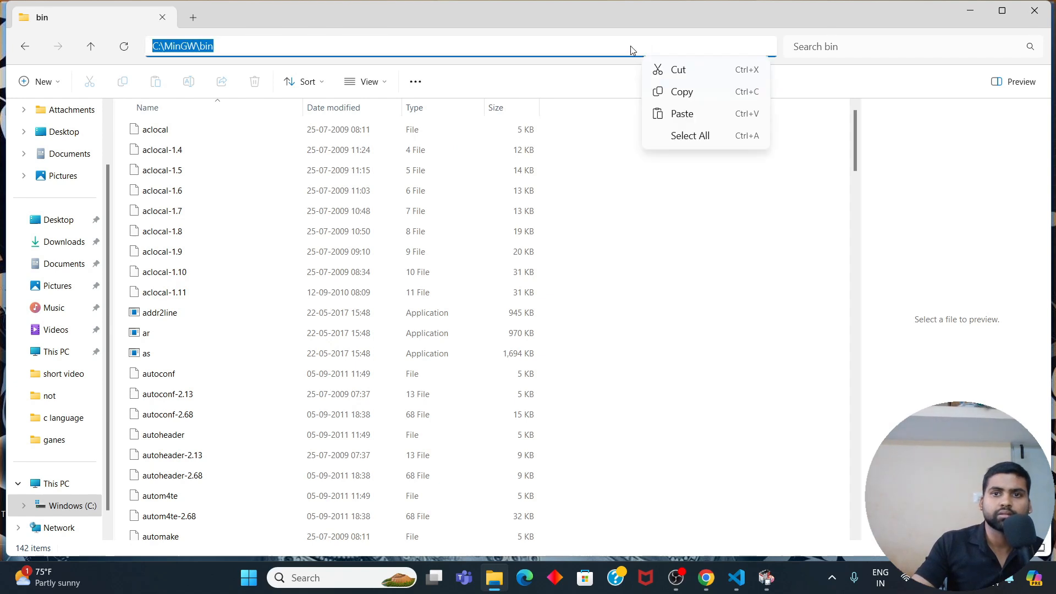
click(688, 97)
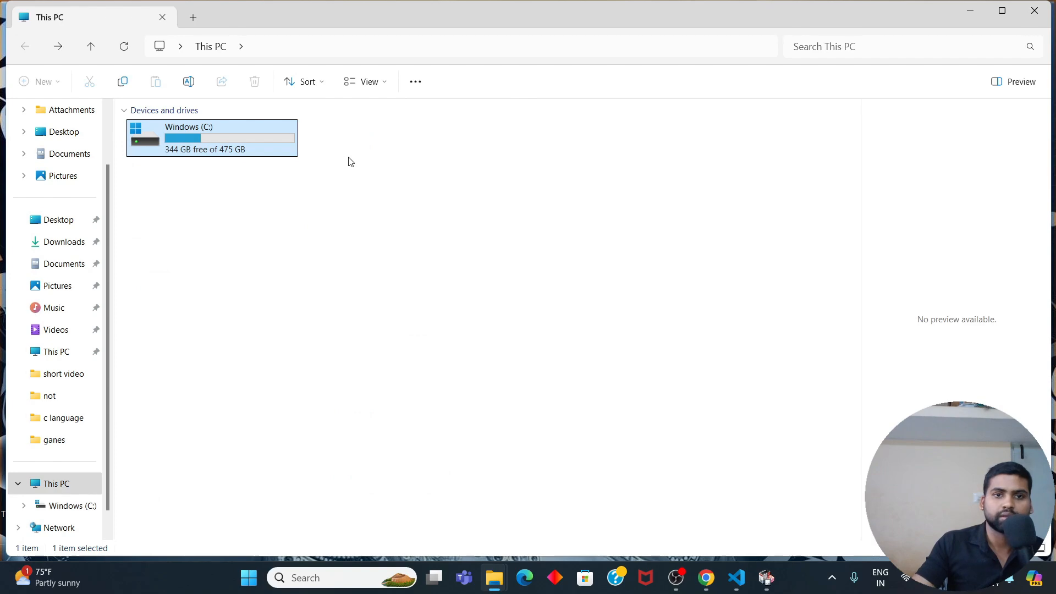
Open the properties of This PC and go through the advanced system settings to the Environment Variables dialog.
right_click(359, 160)
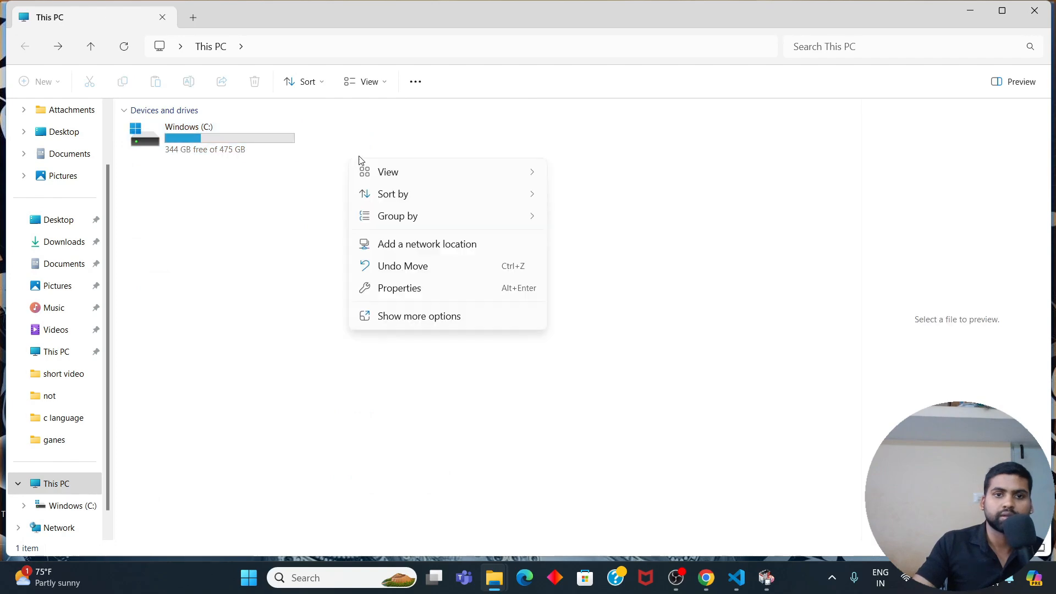
click(428, 293)
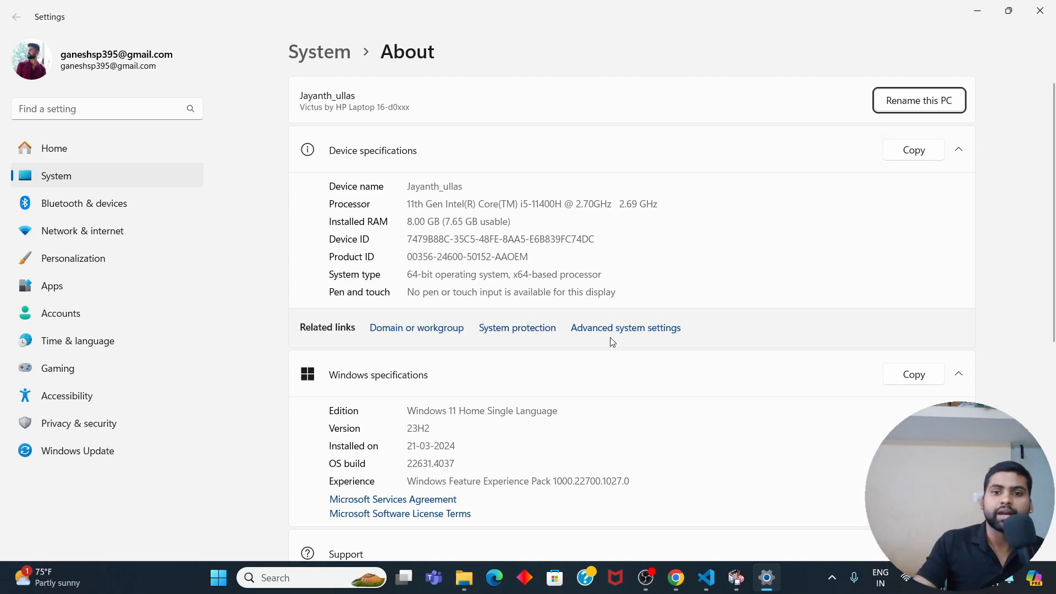
click(648, 329)
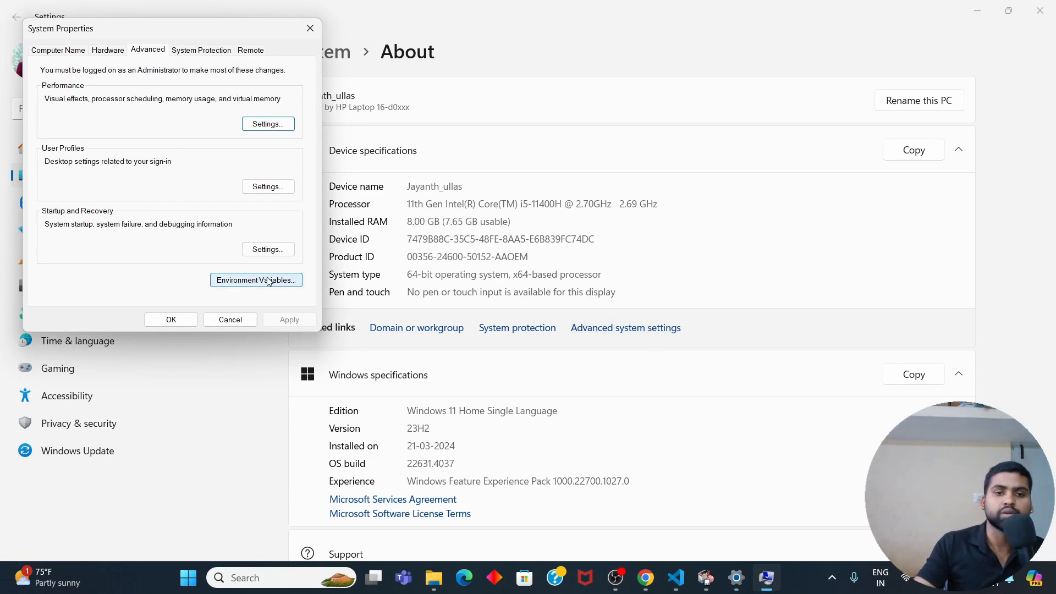
click(269, 281)
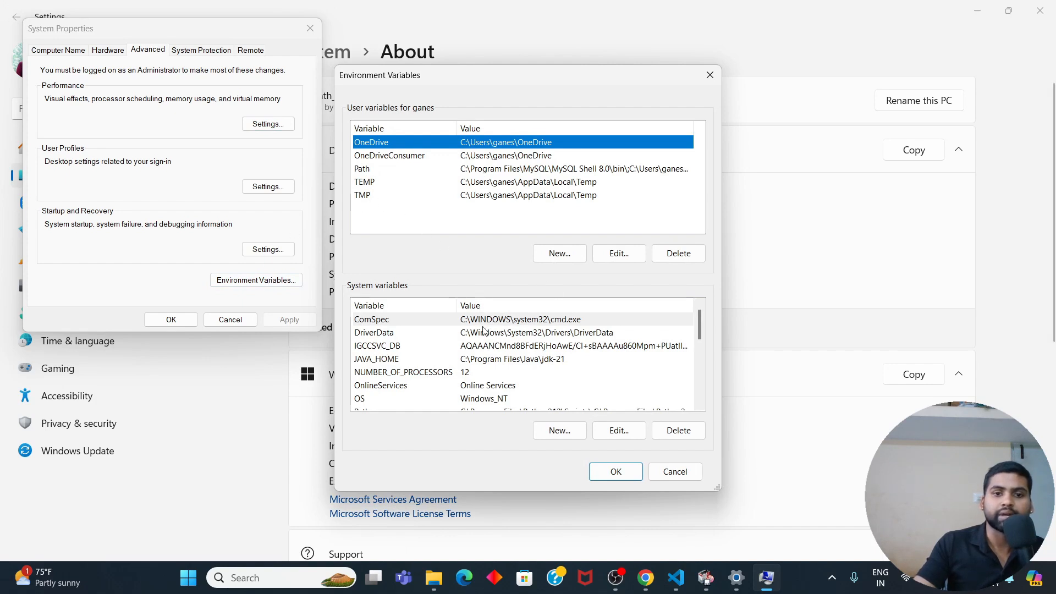
Add C:\MinGW\bin as a new entry in the system Path variable and confirm all the open dialogs.
scroll(483, 330, down, 2)
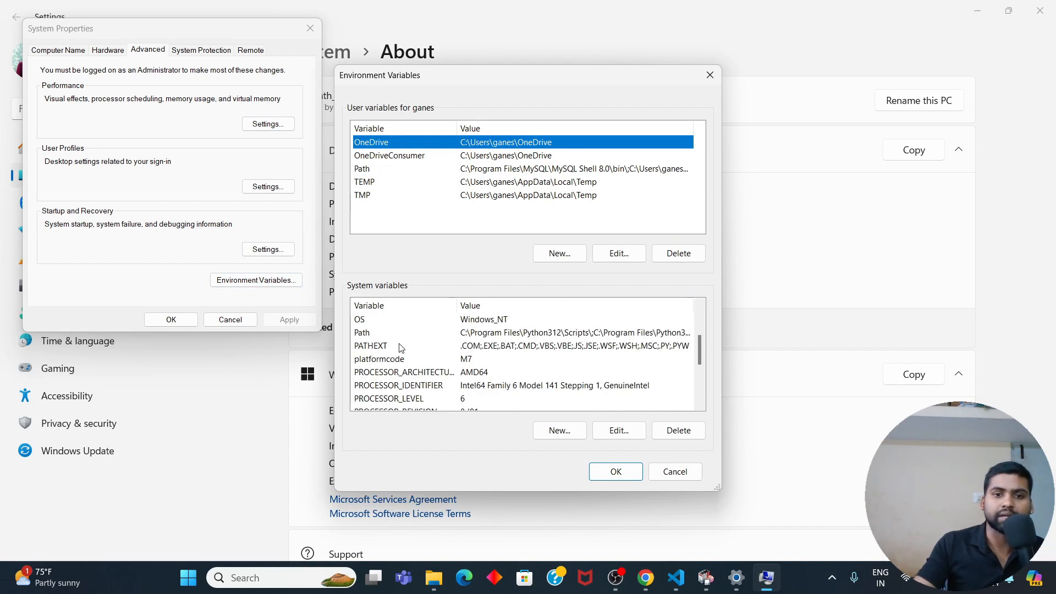
click(370, 334)
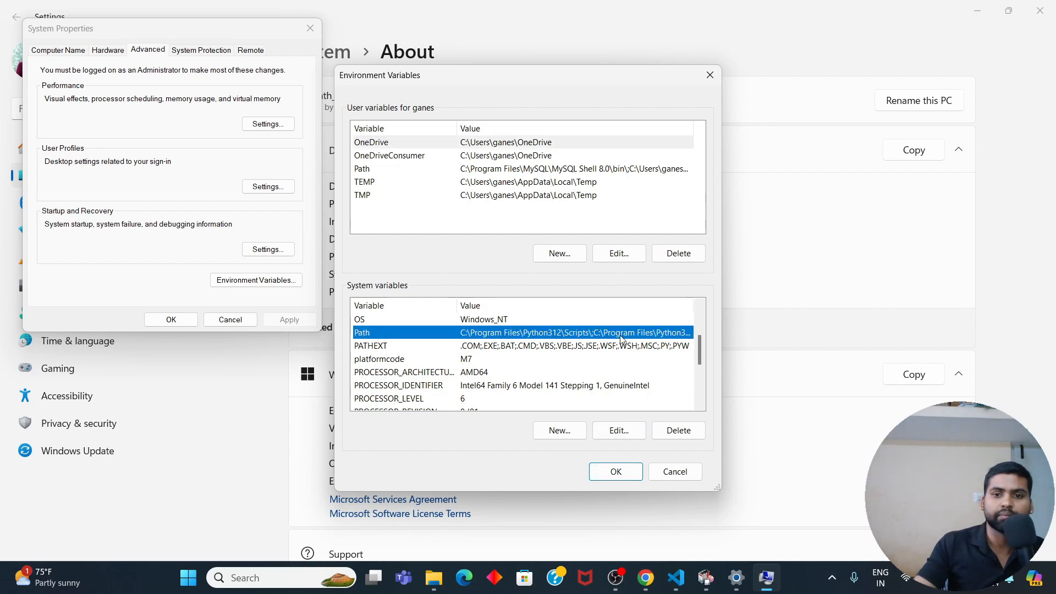
click(617, 435)
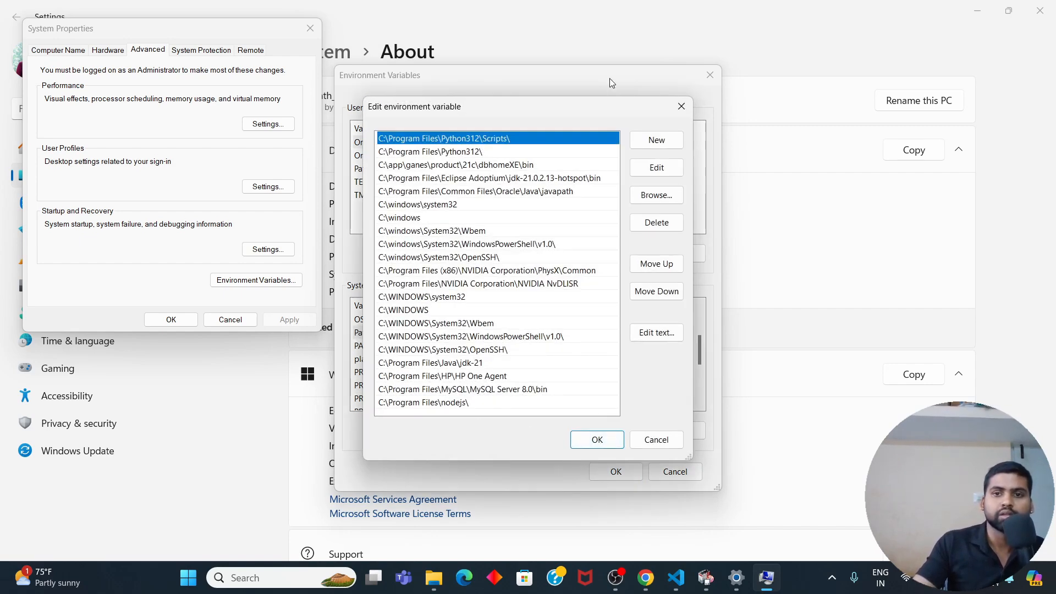
click(642, 139)
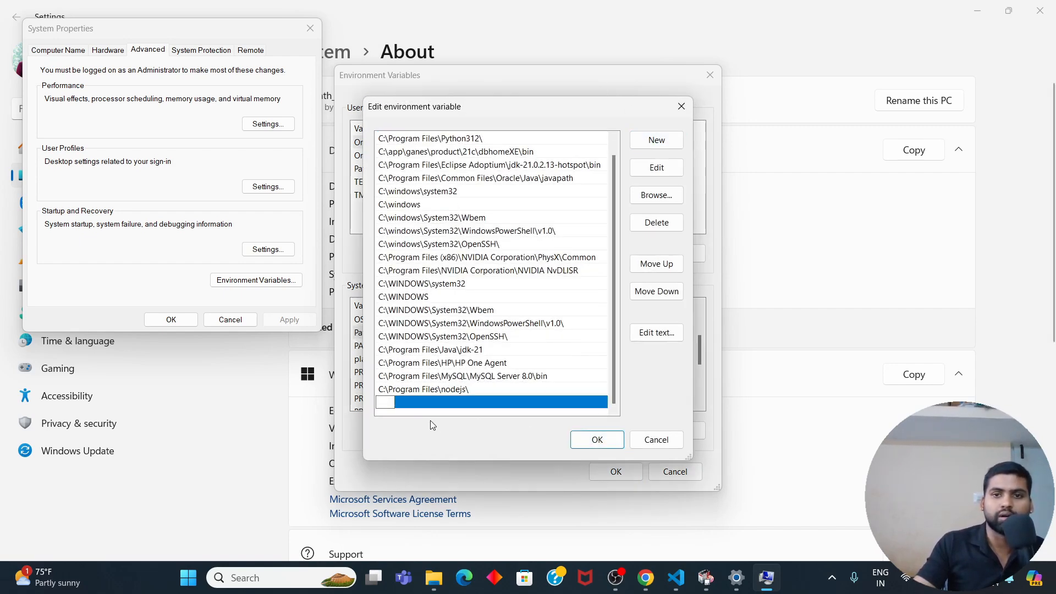
right_click(394, 407)
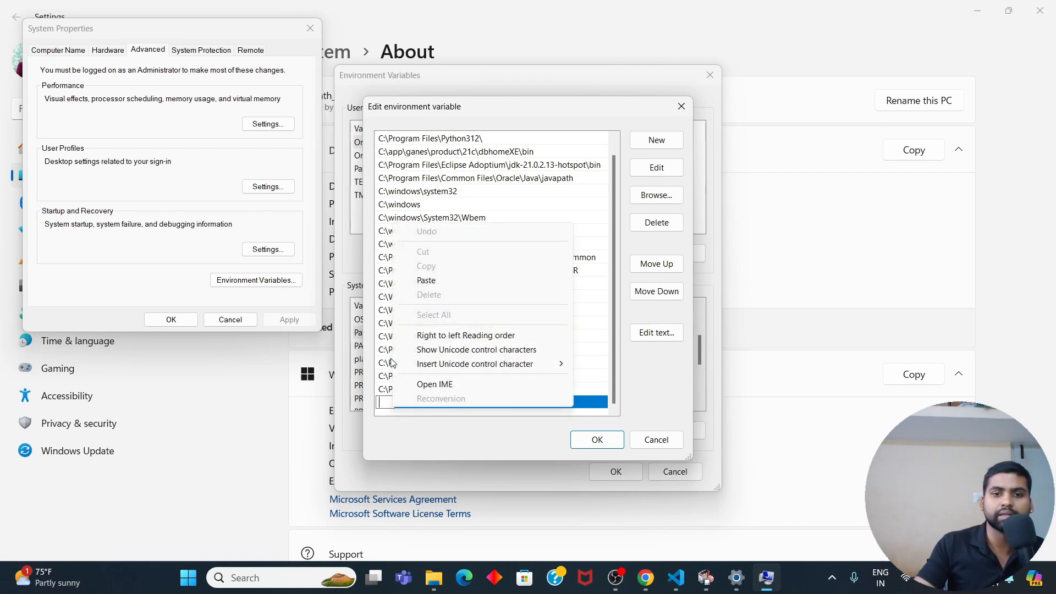
click(426, 281)
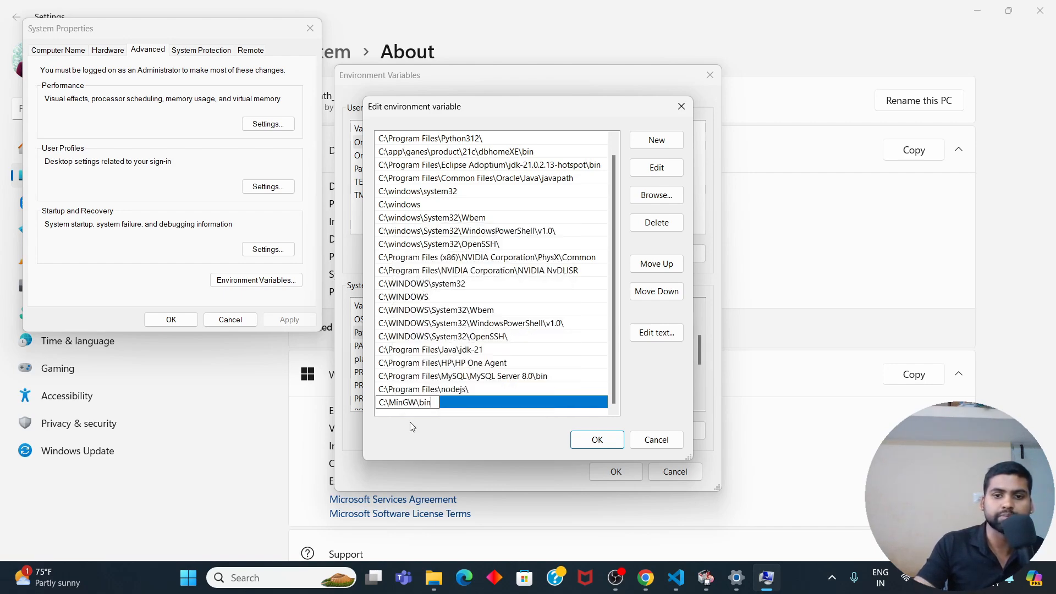
click(604, 440)
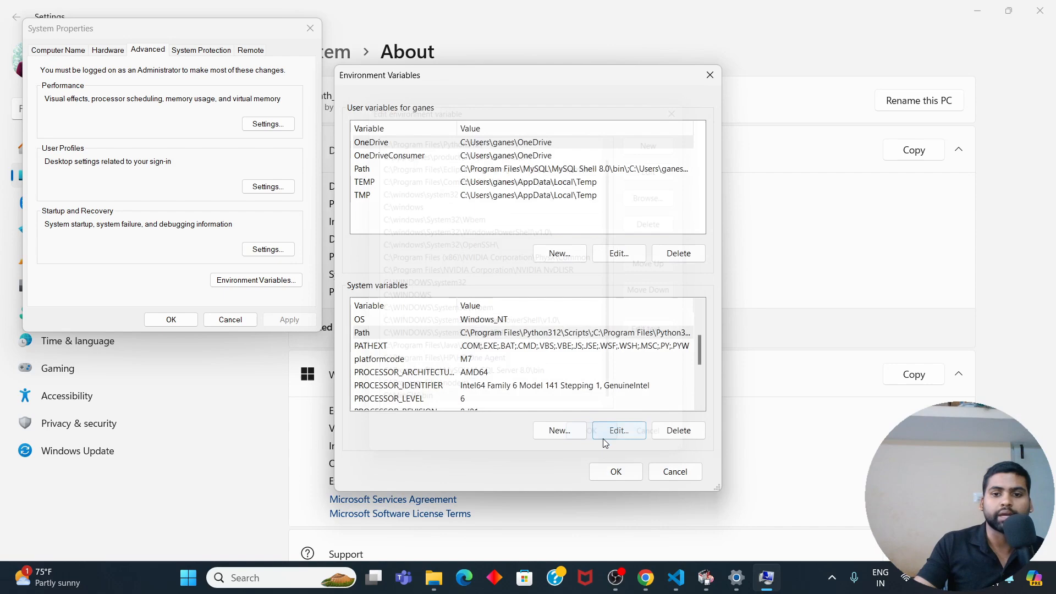
click(615, 472)
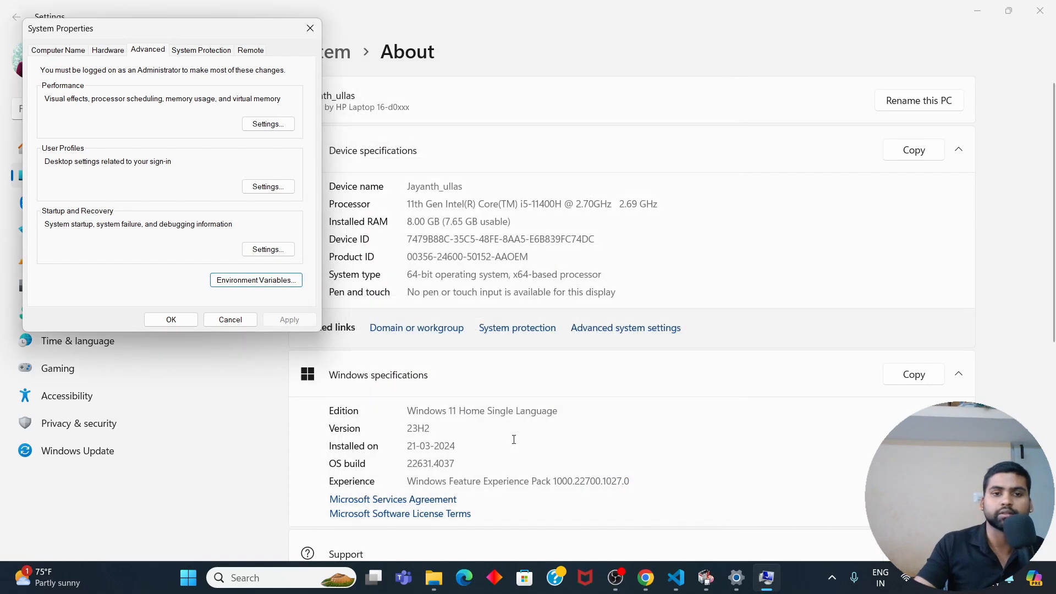
click(186, 319)
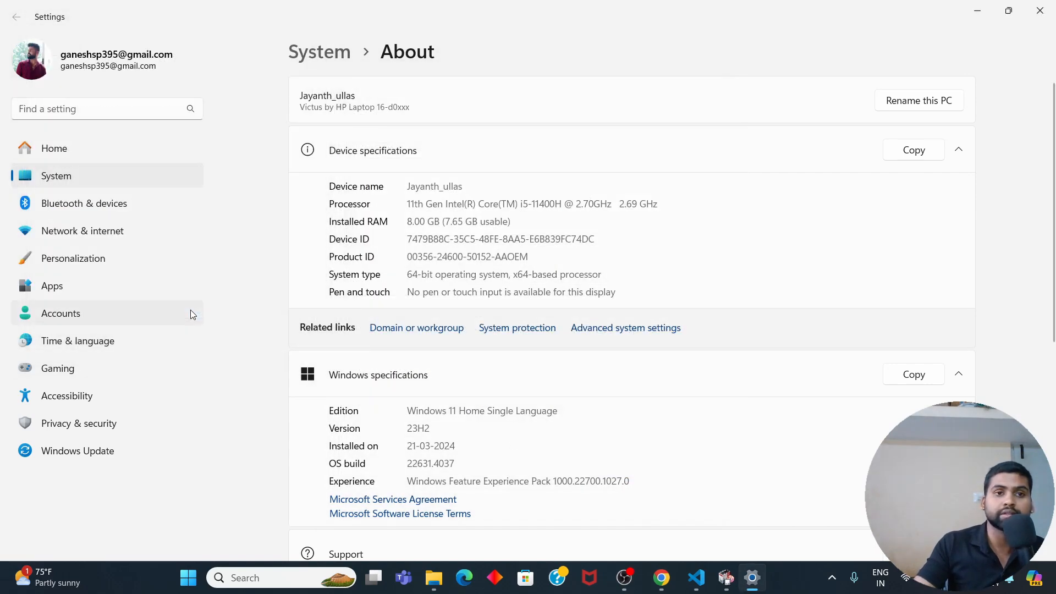
Minimize the Settings and File Explorer windows and close the bin folder's Properties dialog.
click(969, 15)
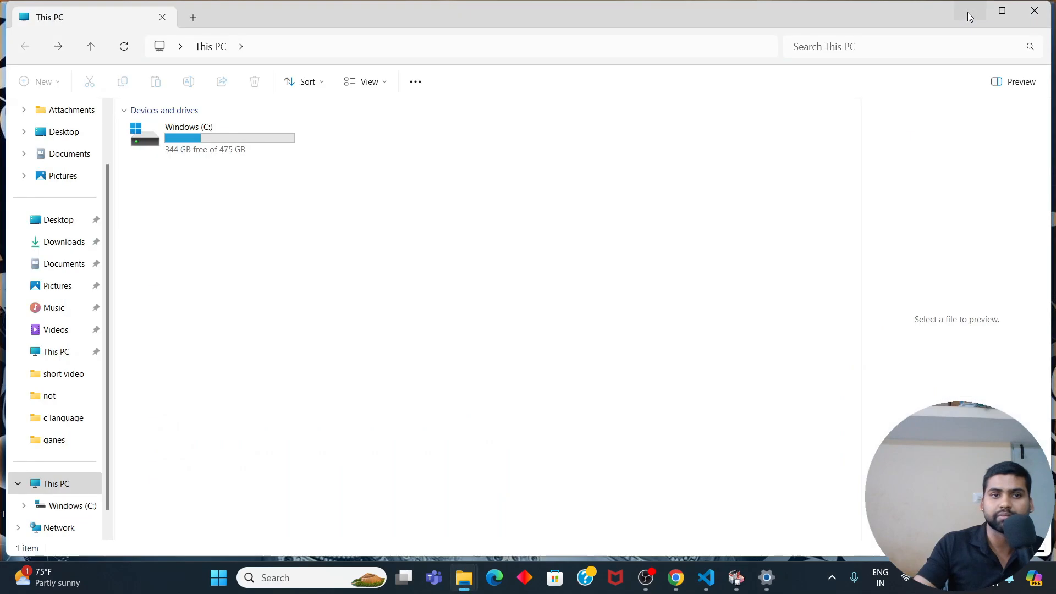
click(968, 9)
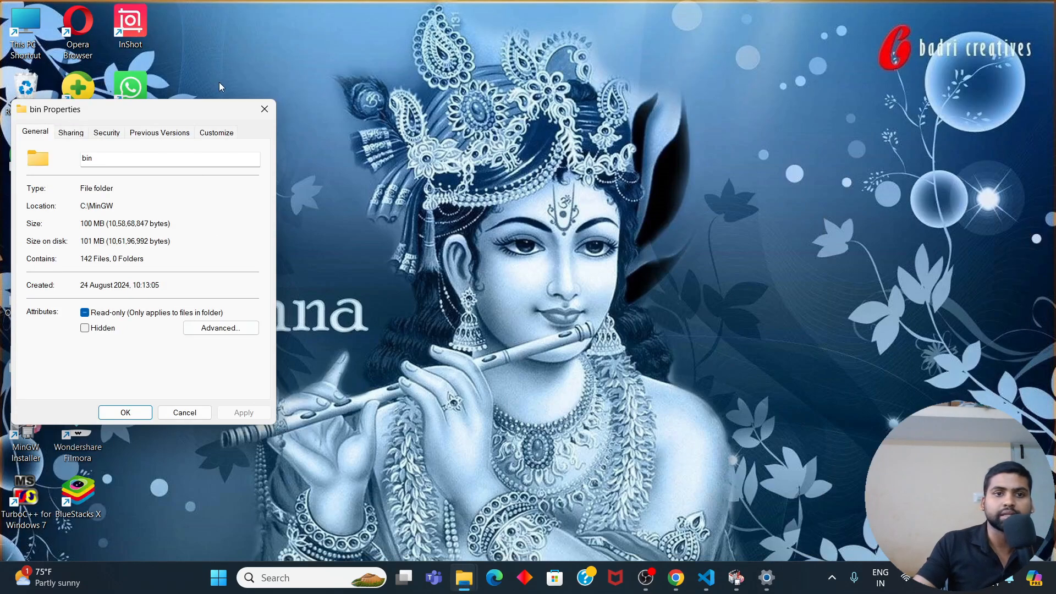
click(263, 108)
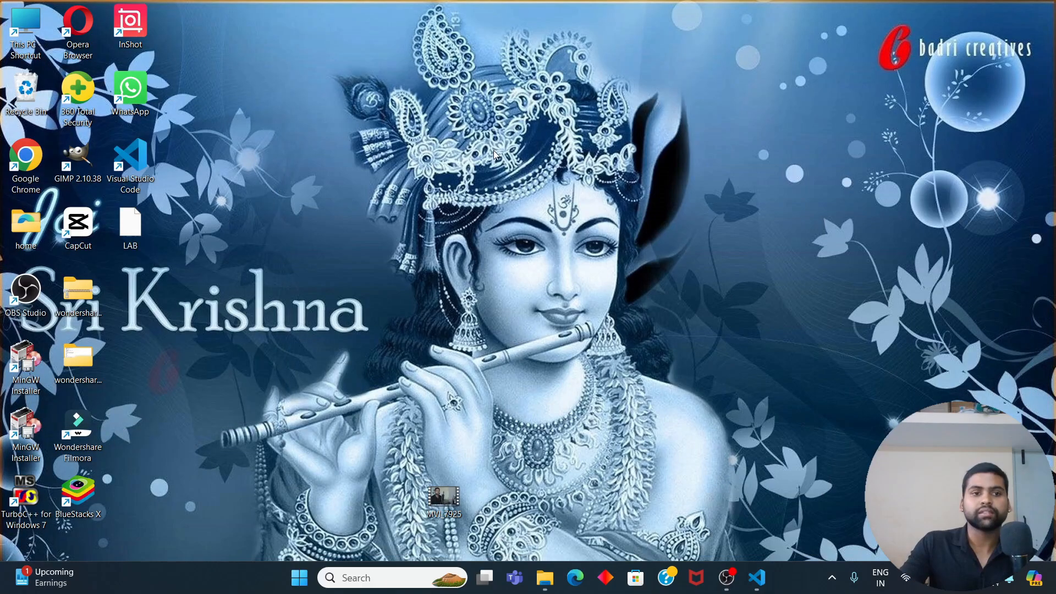
Create a new folder on the desktop and name it C LAB.
right_click(583, 186)
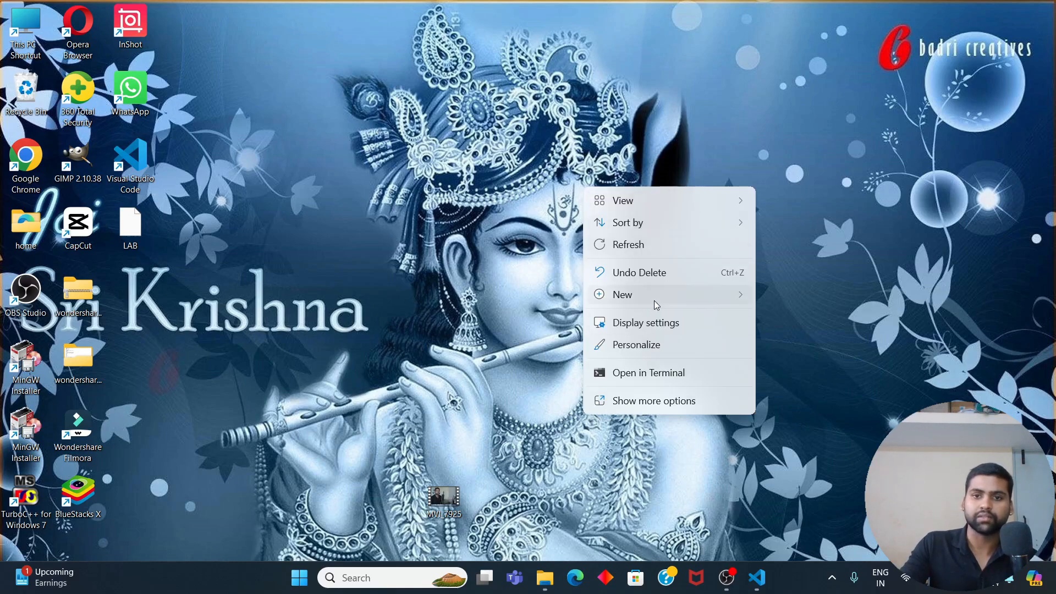
mouse_move(655, 300)
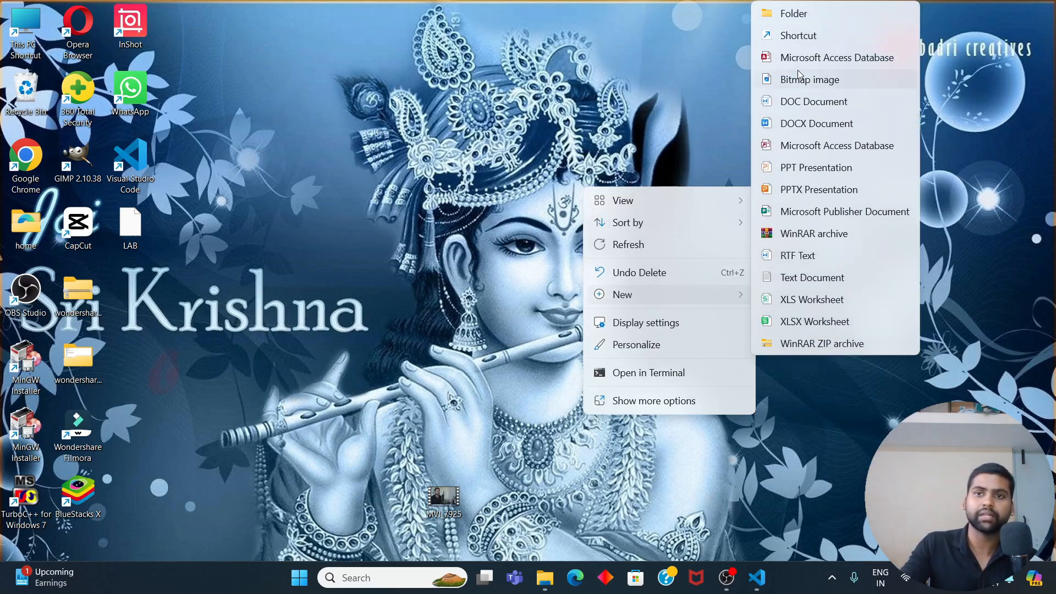
click(772, 18)
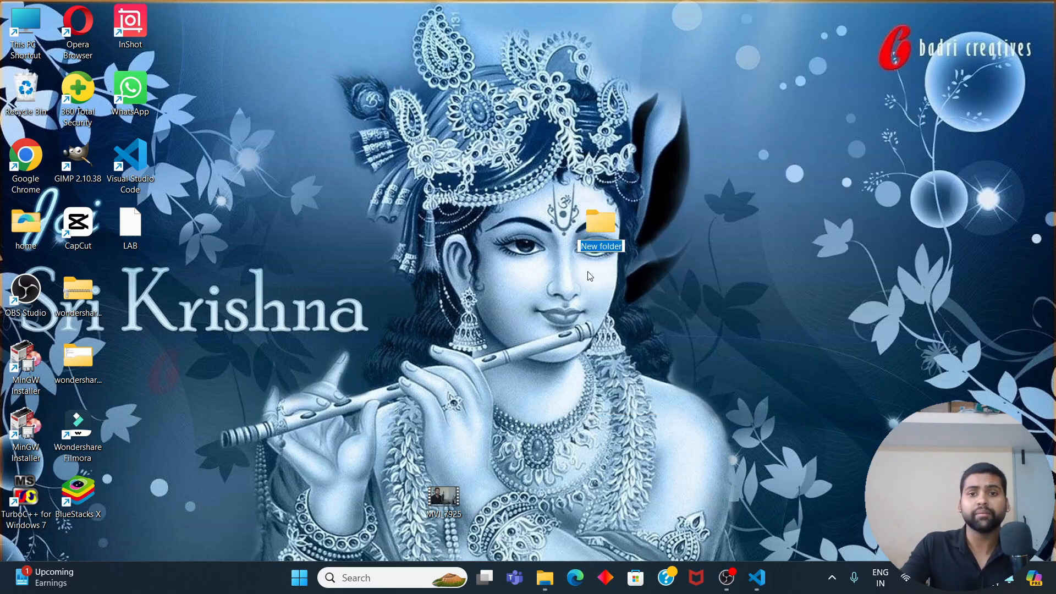
click(624, 246)
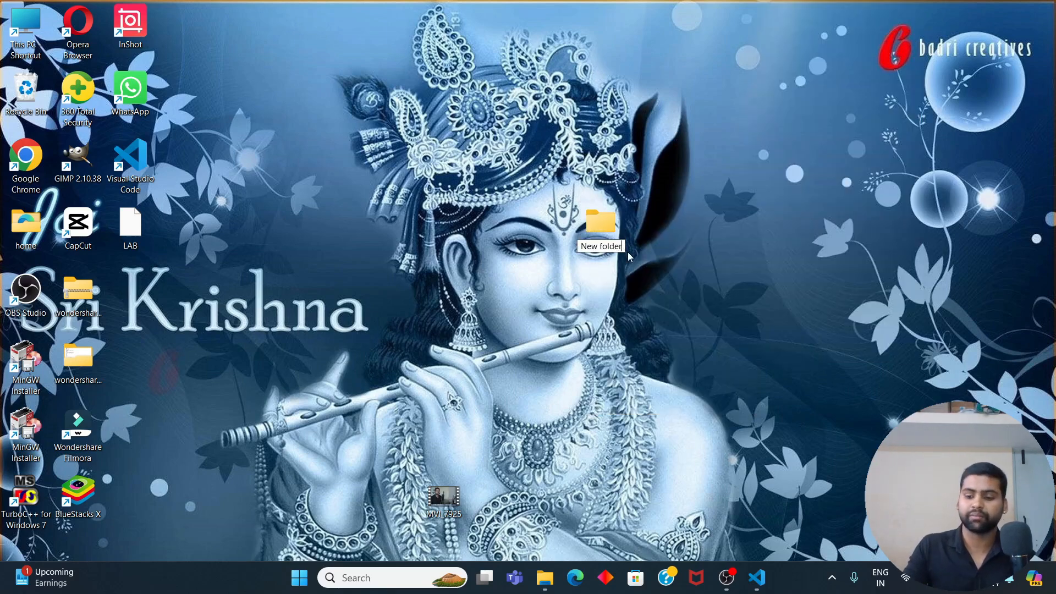
key(BackSpace)
key(BackSpace)
key(BackSpace)
key(BackSpace)
key(BackSpace)
key(BackSpace)
key(BackSpace)
key(BackSpace)
key(BackSpace)
key(BackSpace)
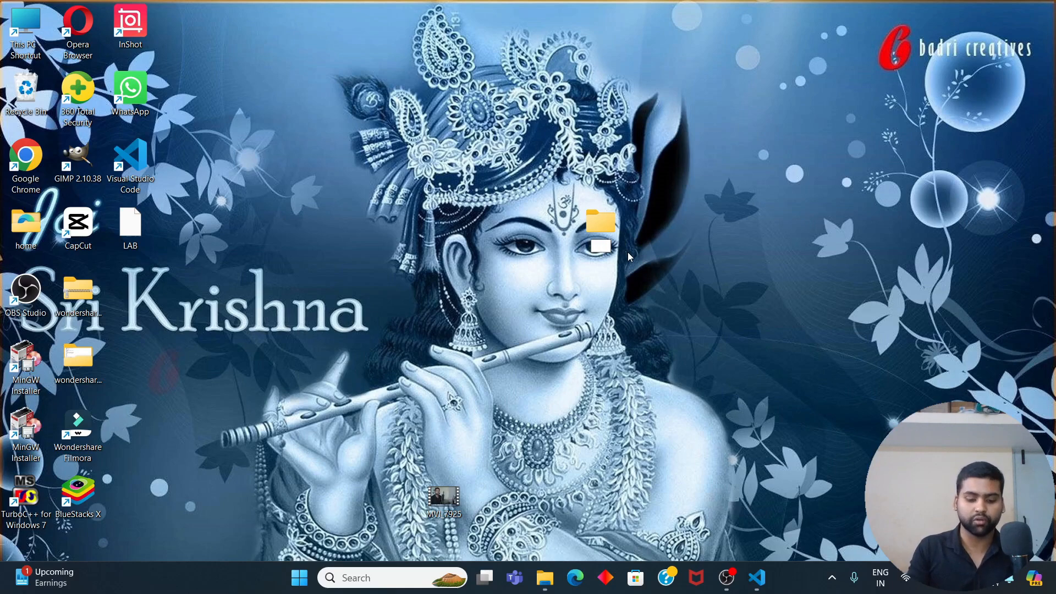
text(c LA)
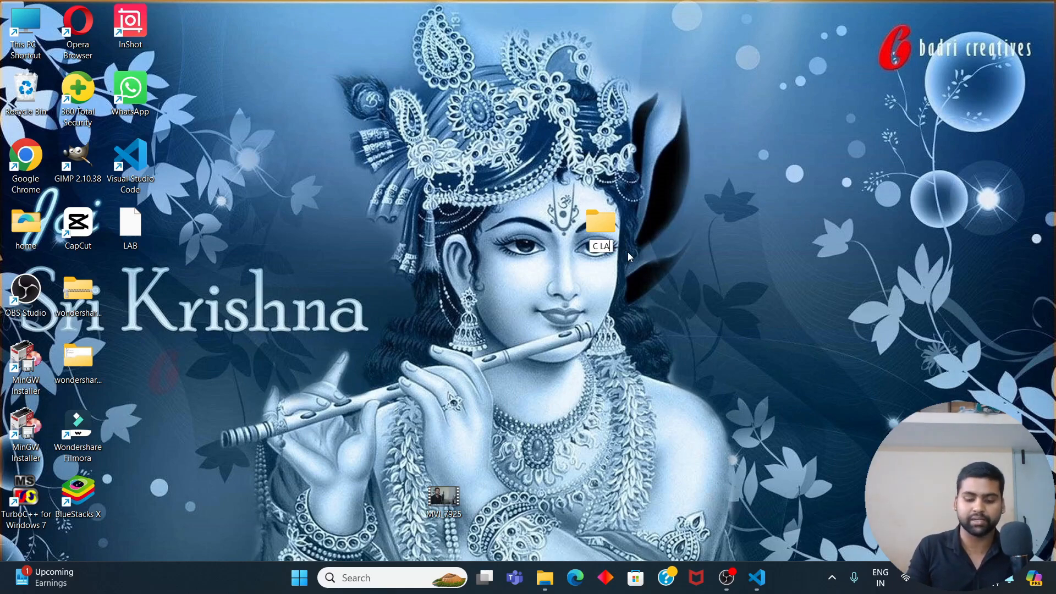
key(Return)
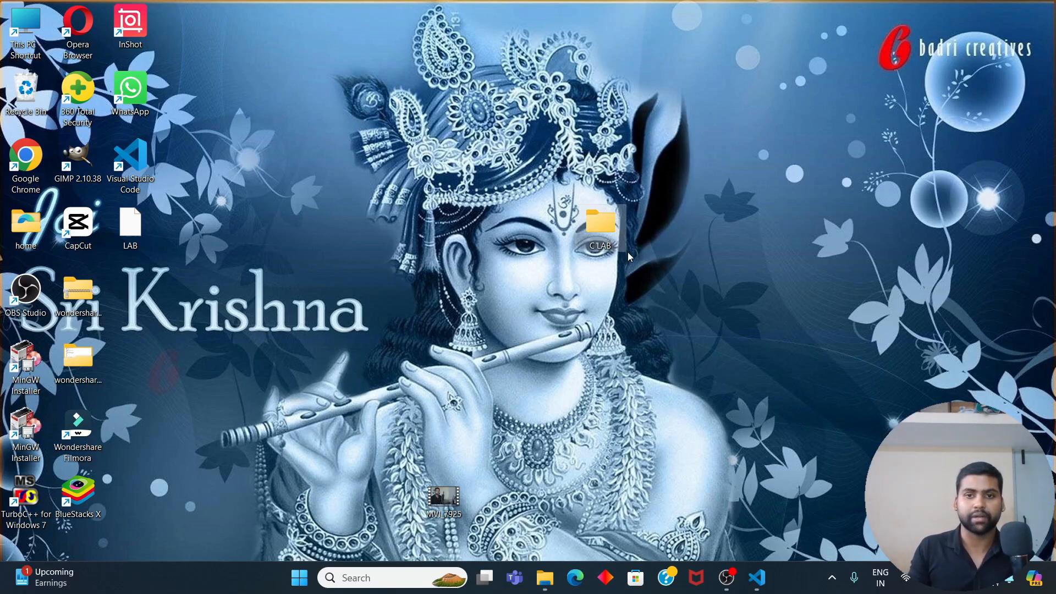
Switch to Visual Studio Code and open the C LAB folder from the desktop.
click(755, 577)
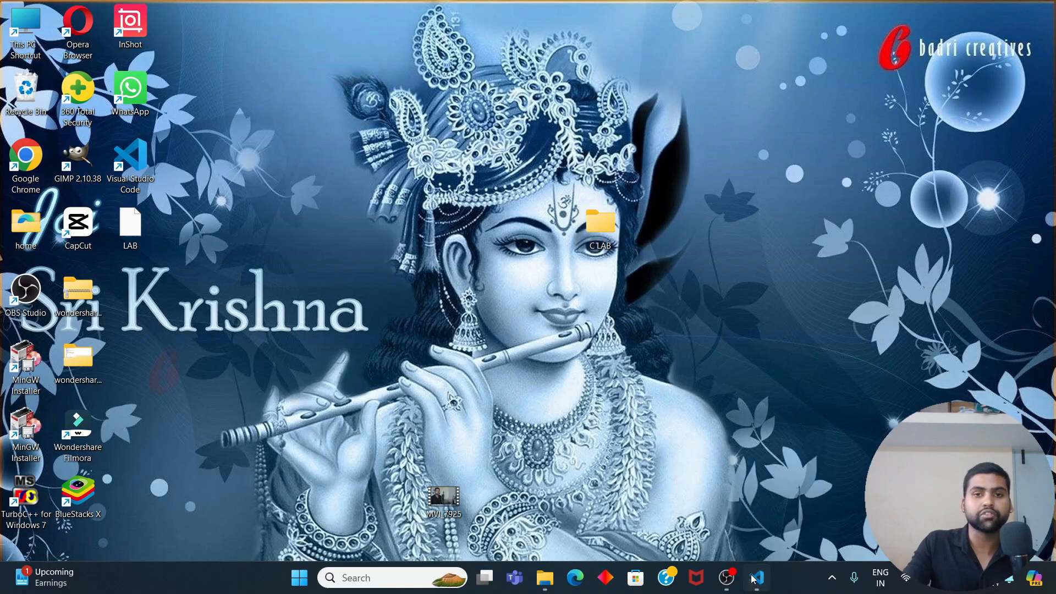
click(757, 578)
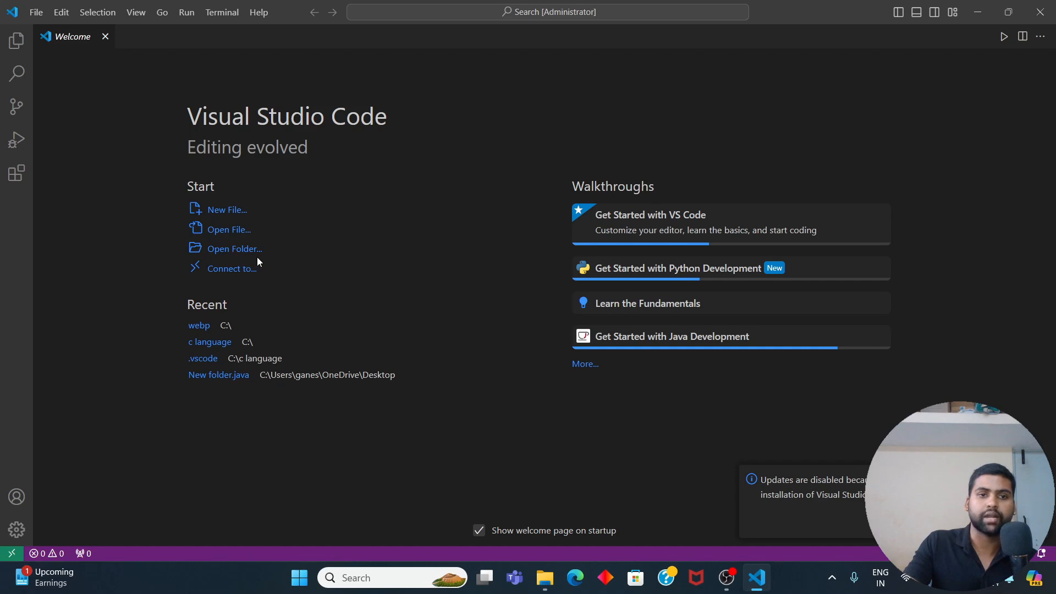
click(232, 248)
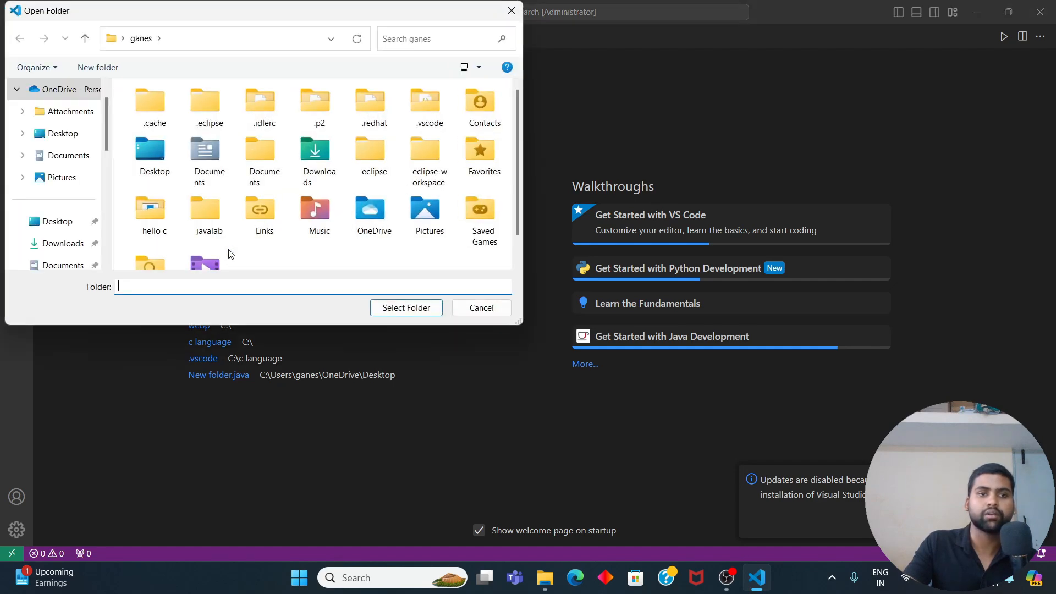
scroll(203, 164, down, 1)
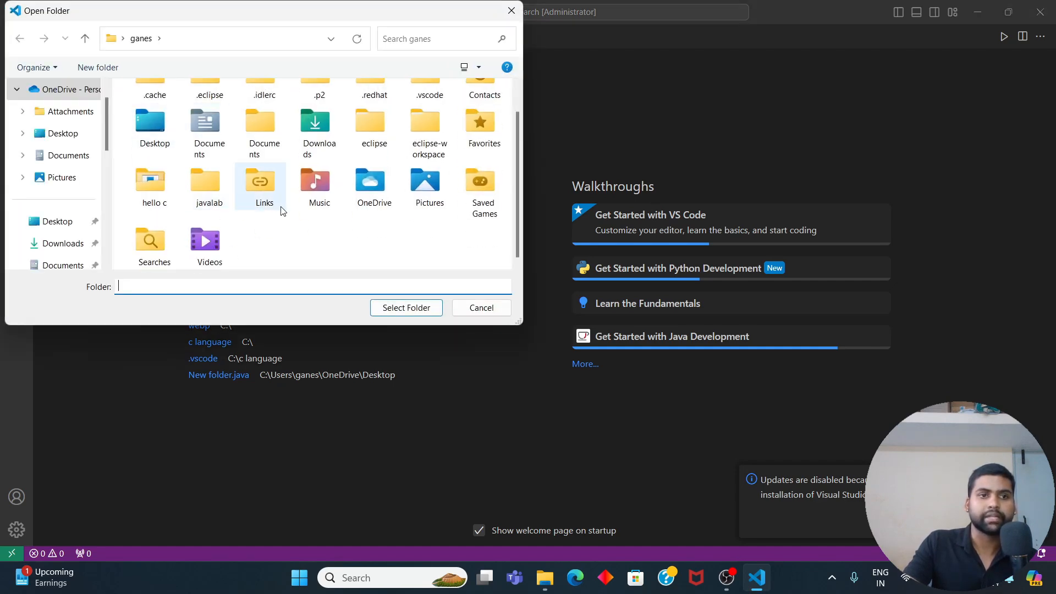
click(62, 133)
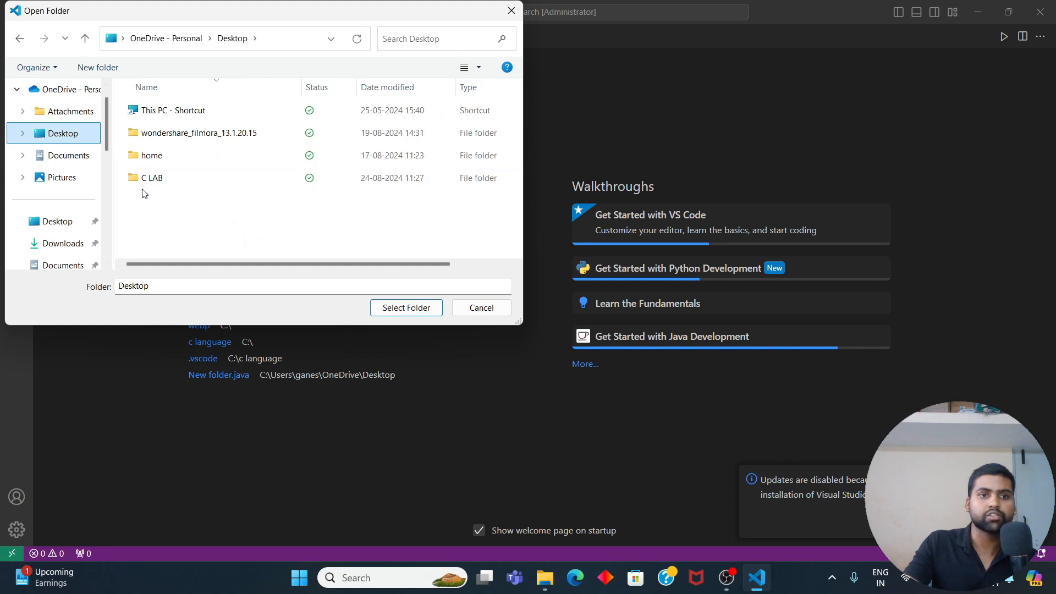
click(186, 177)
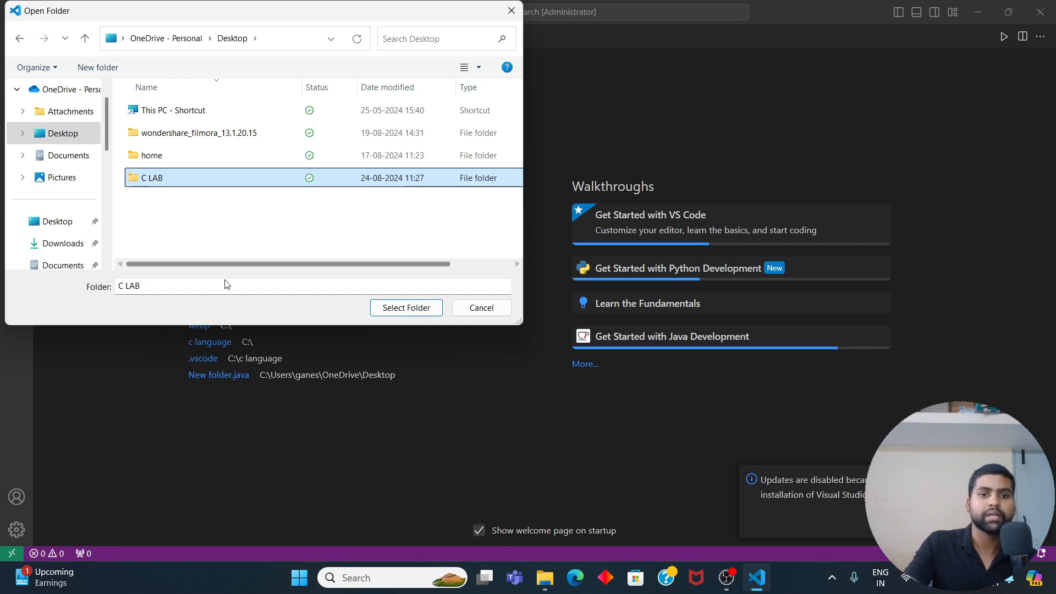
click(386, 311)
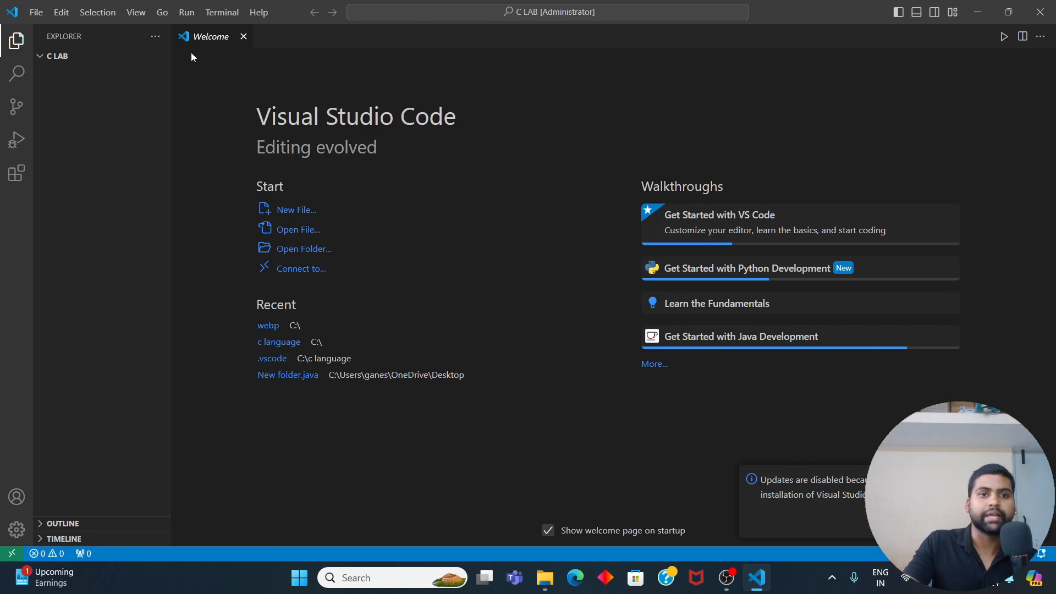
Close the Welcome page and create a new file named HELLO.C in the C LAB folder.
click(242, 37)
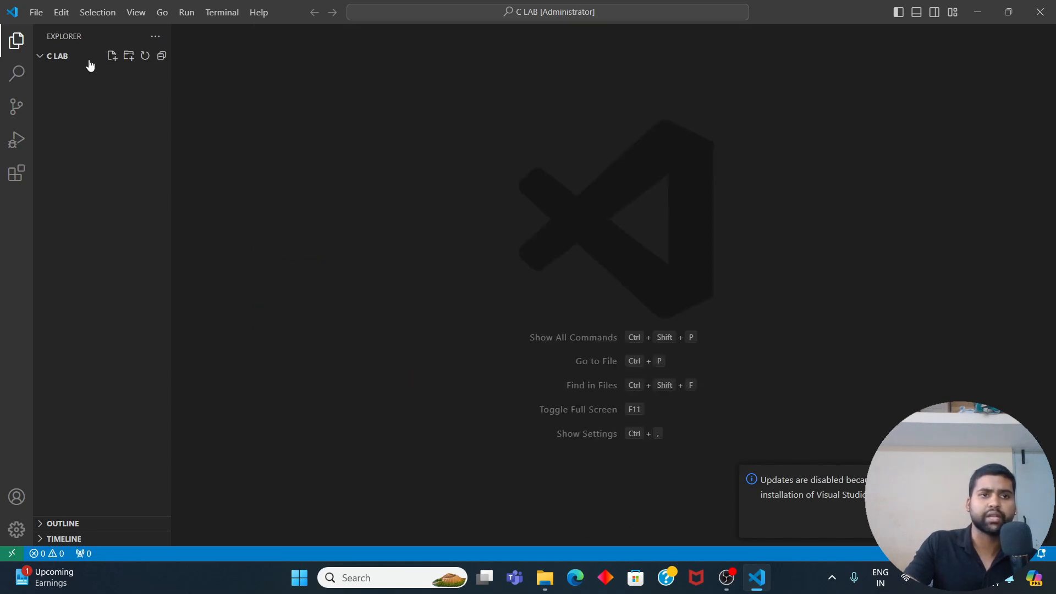
click(114, 58)
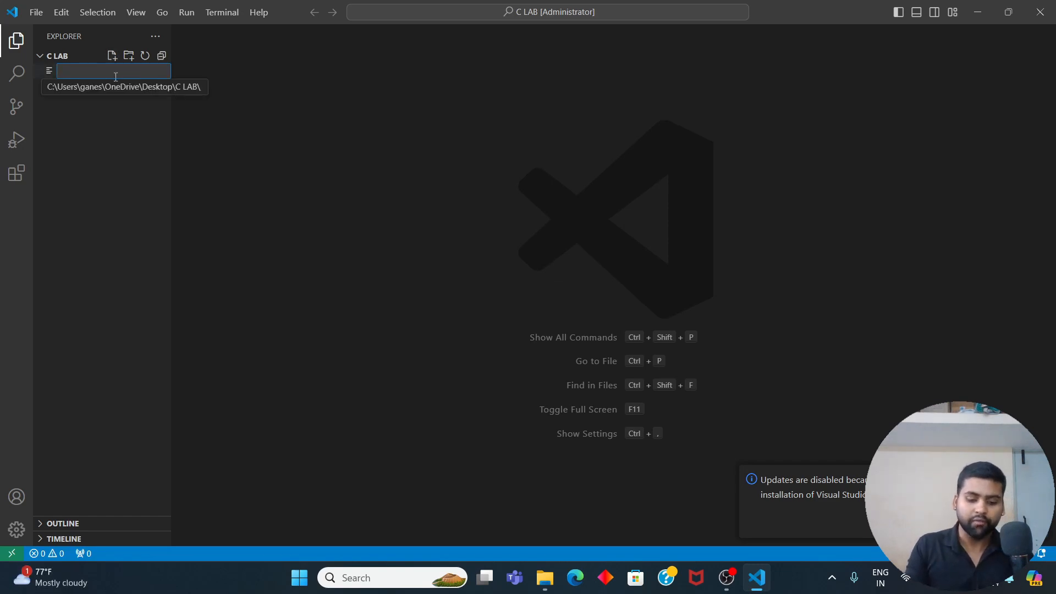
text(HELLO)
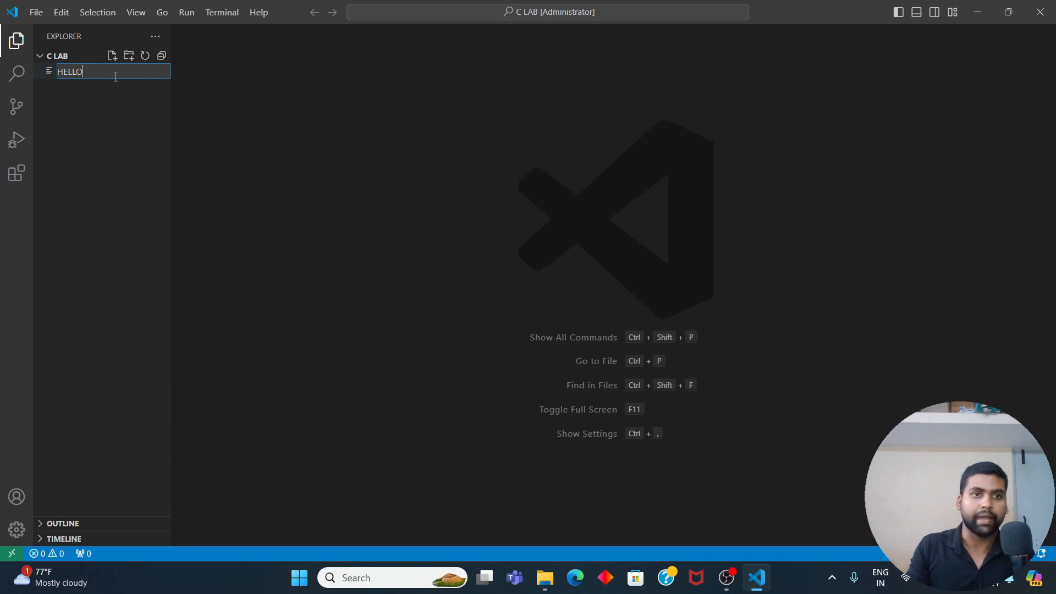
text(.C)
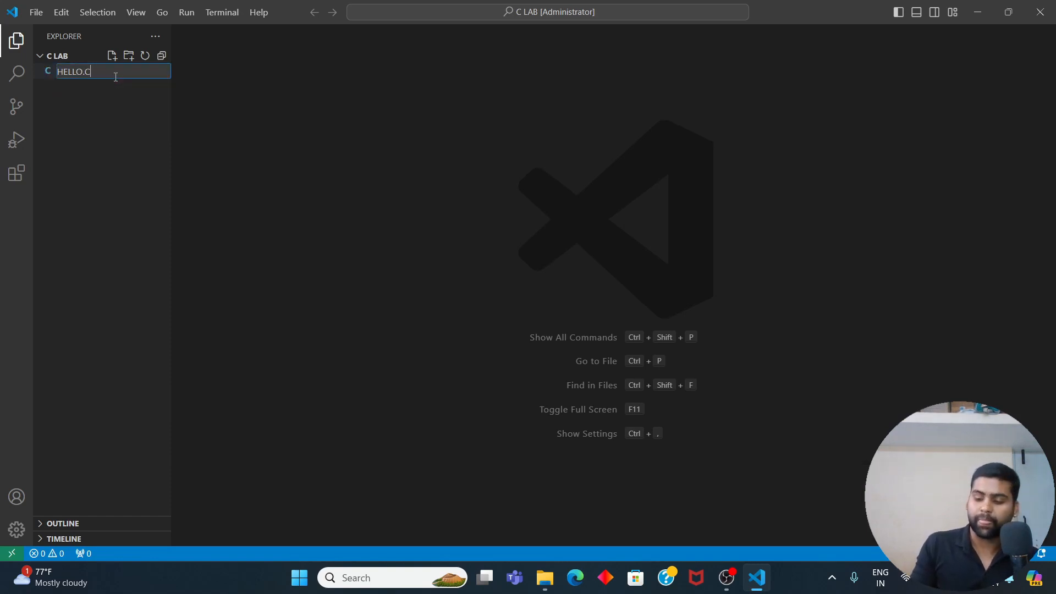
key(Return)
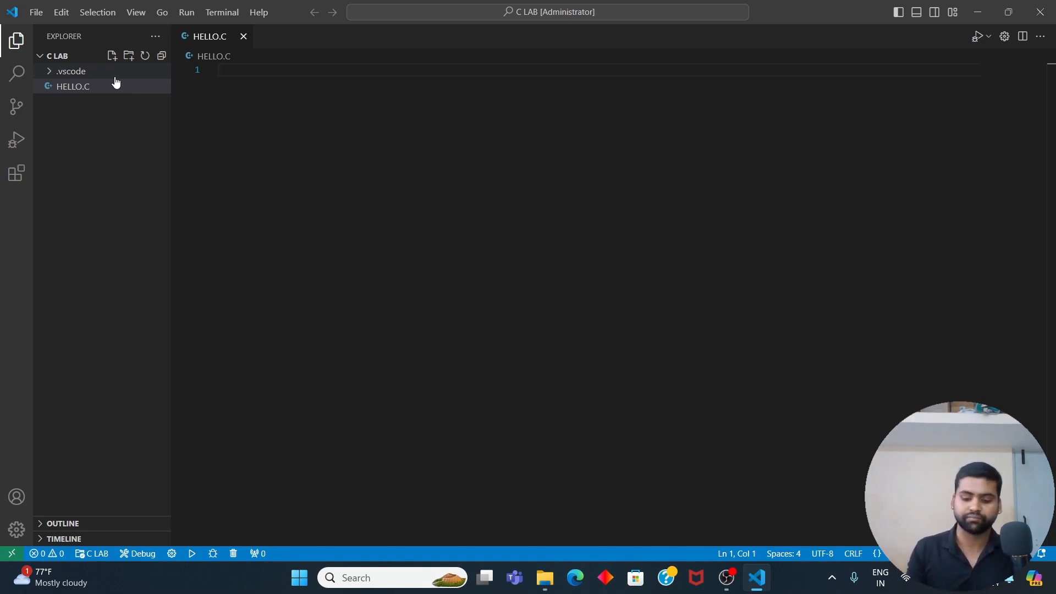
Write #include<stdio.h> as the first line of HELLO.C.
text(#)
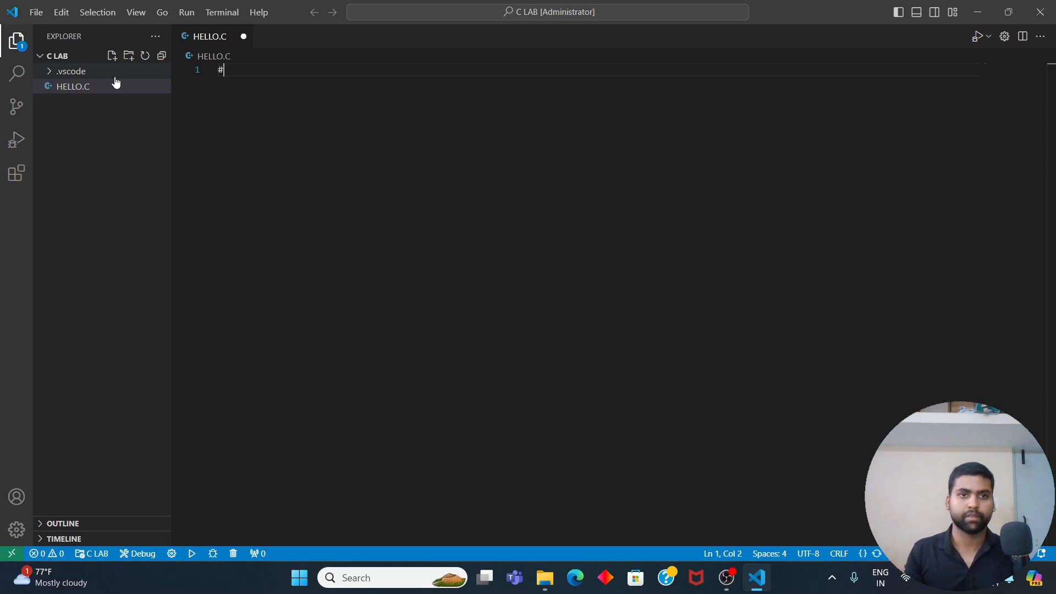
text(i)
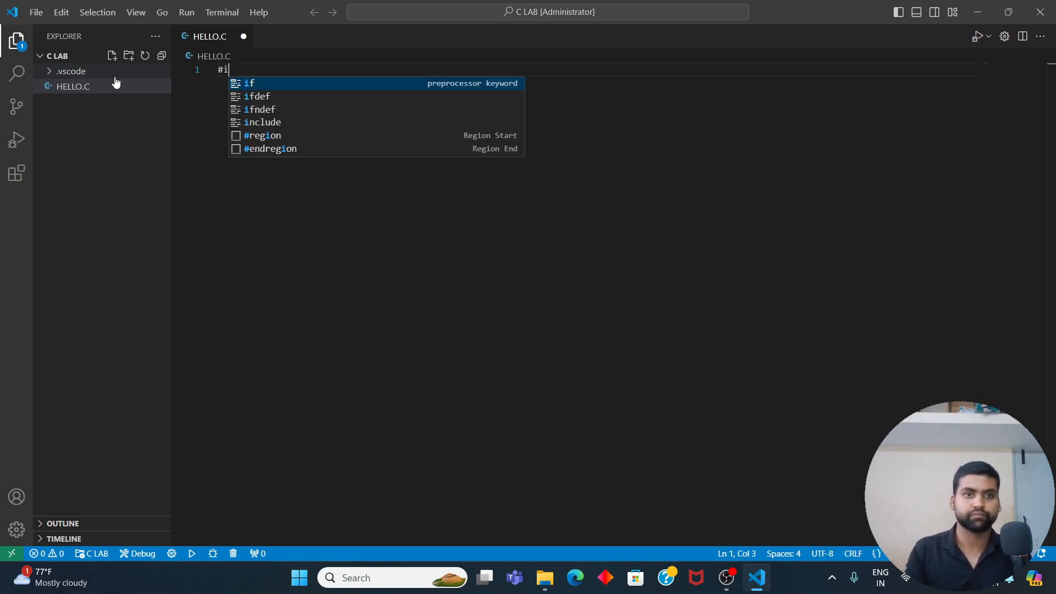
text(nclud)
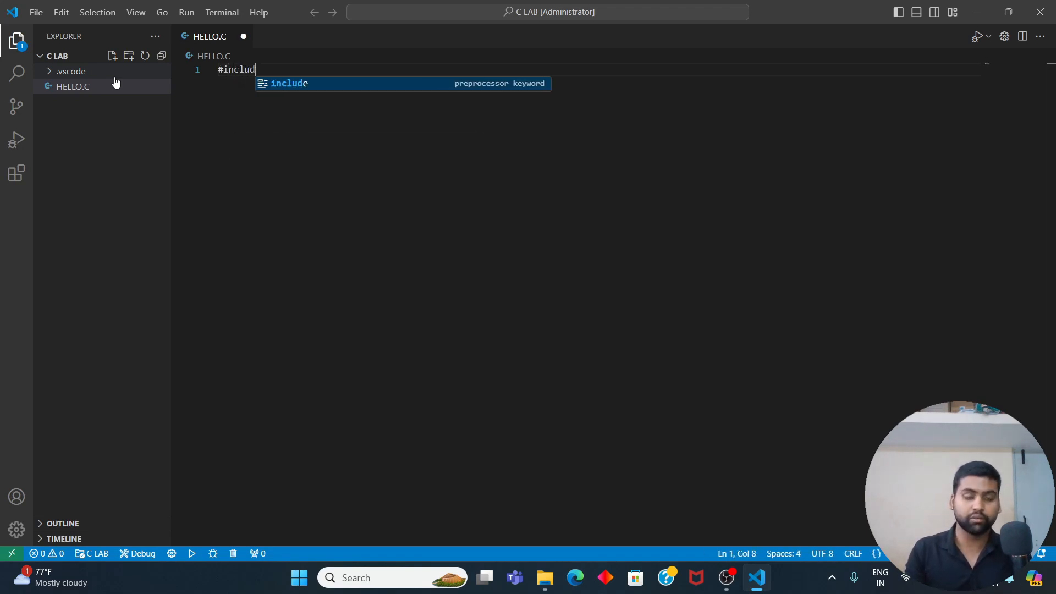
text(e<s)
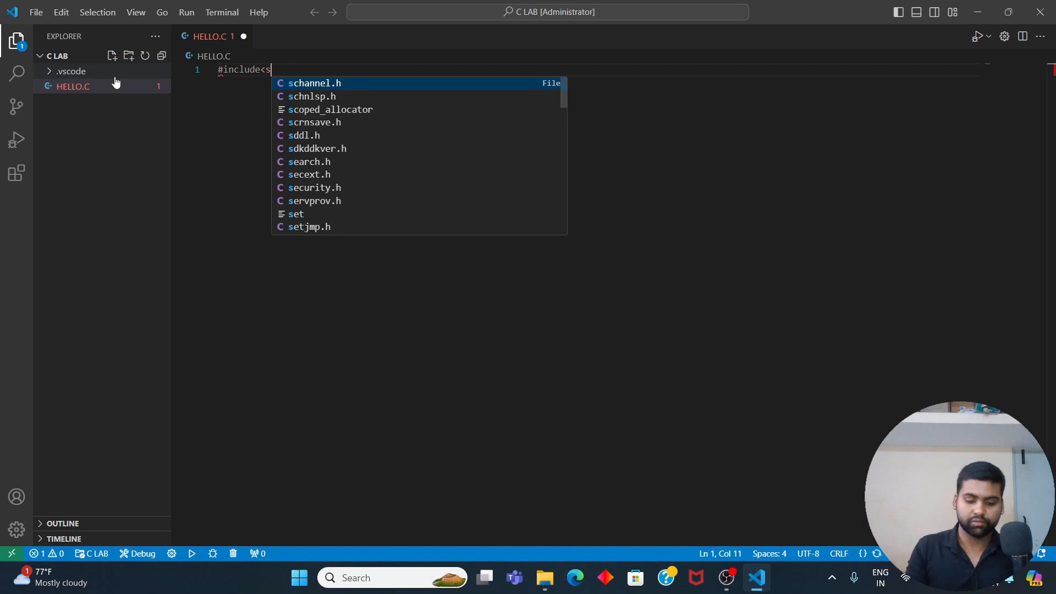
text(tdio.)
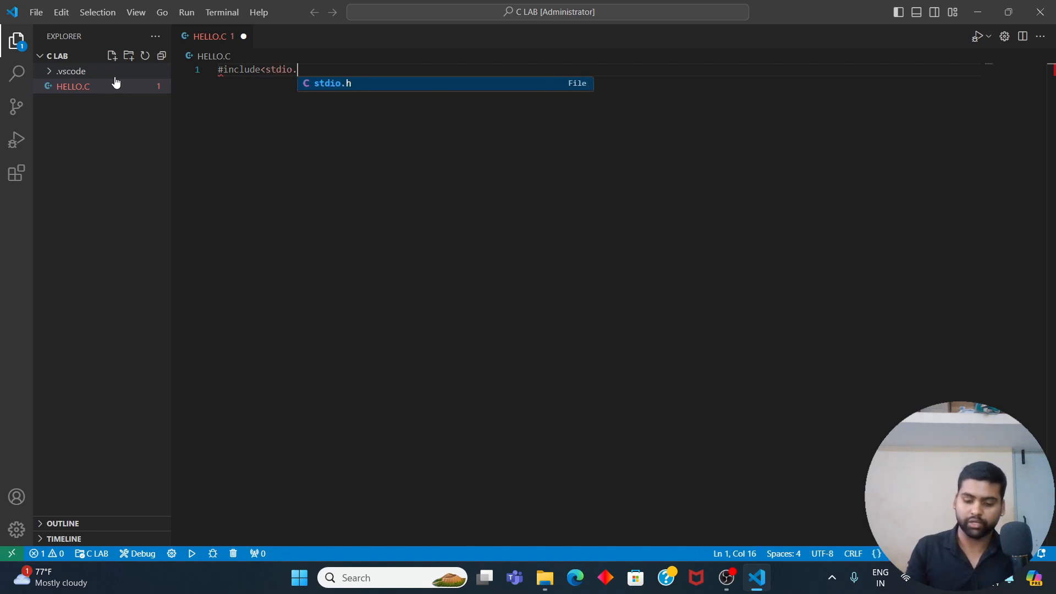
text(h>)
key(Return)
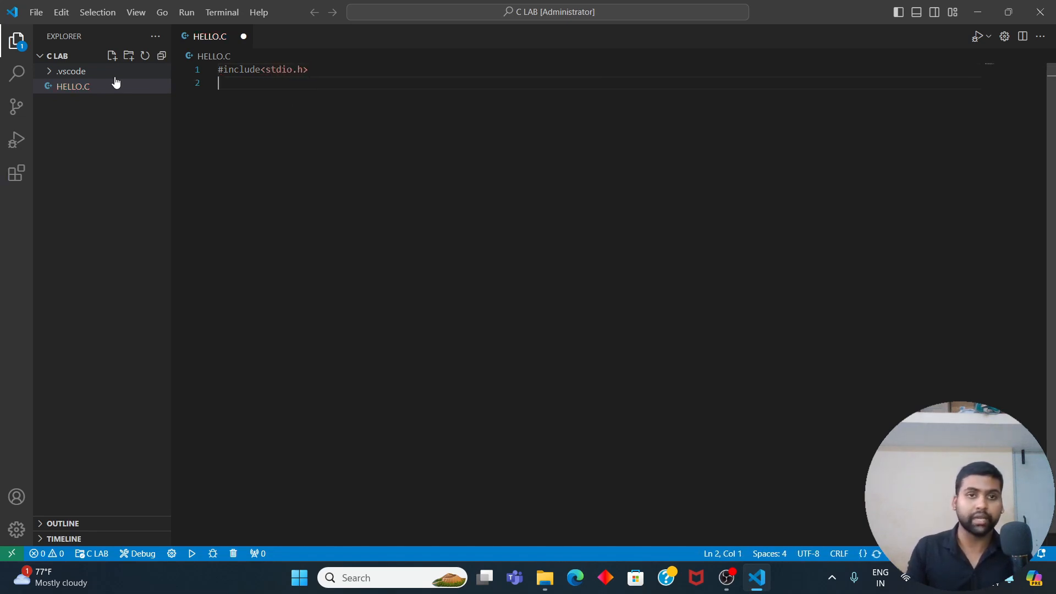
text(vp)
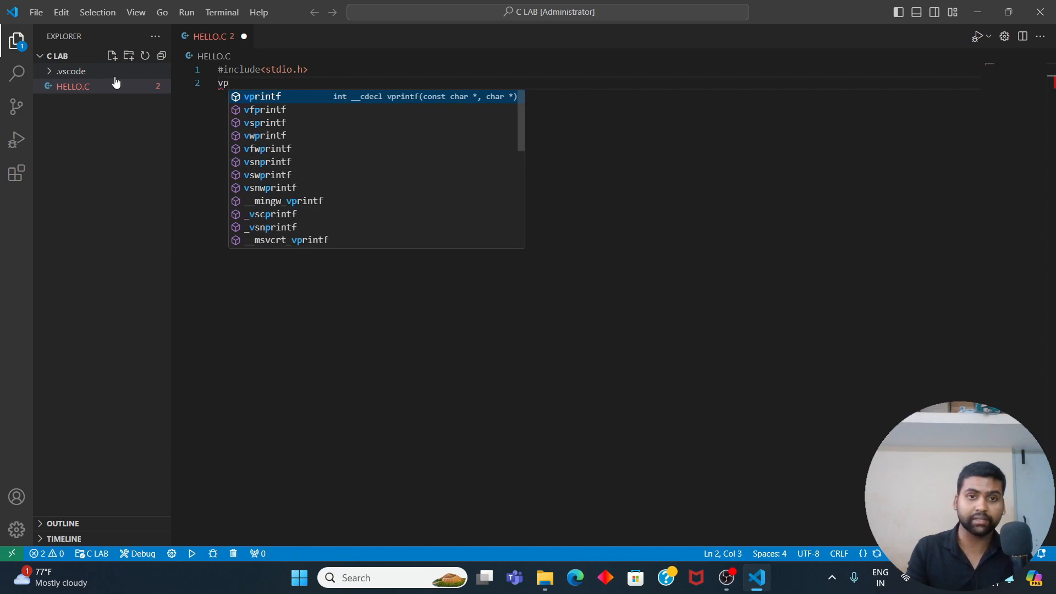
key(BackSpace)
text(oid)
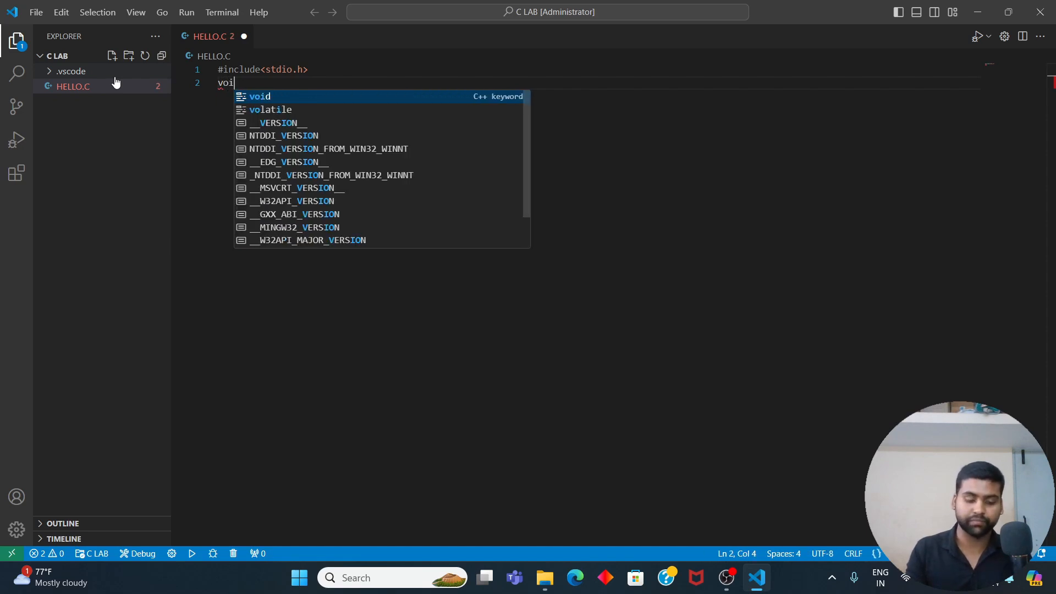
key(BackSpace)
key(BackSpace)
key(BackSpace)
key(BackSpace)
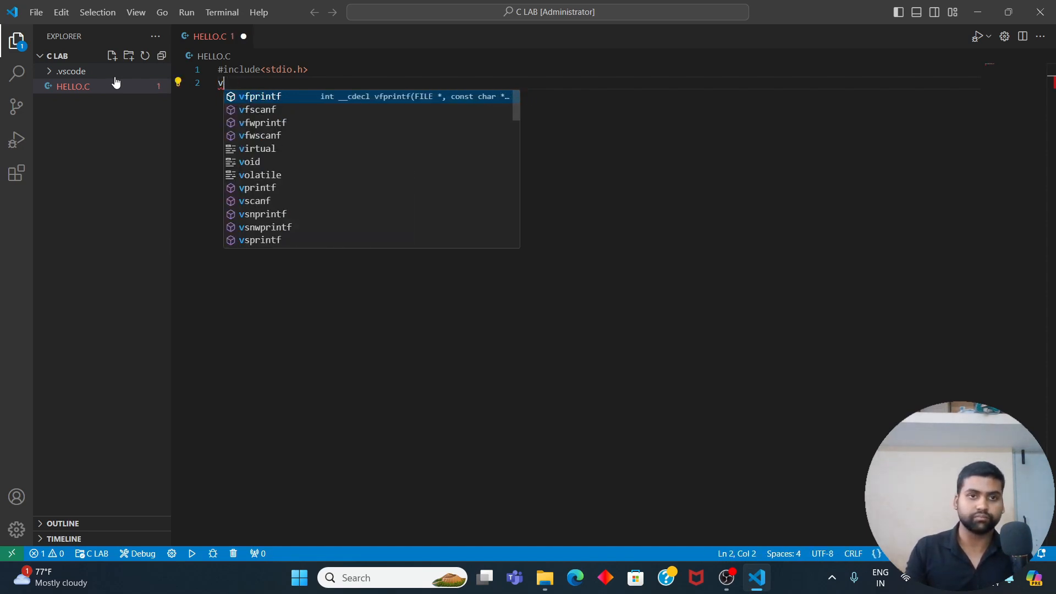
Start the main function below the include line with int main(){ and its closing brace.
text(int )
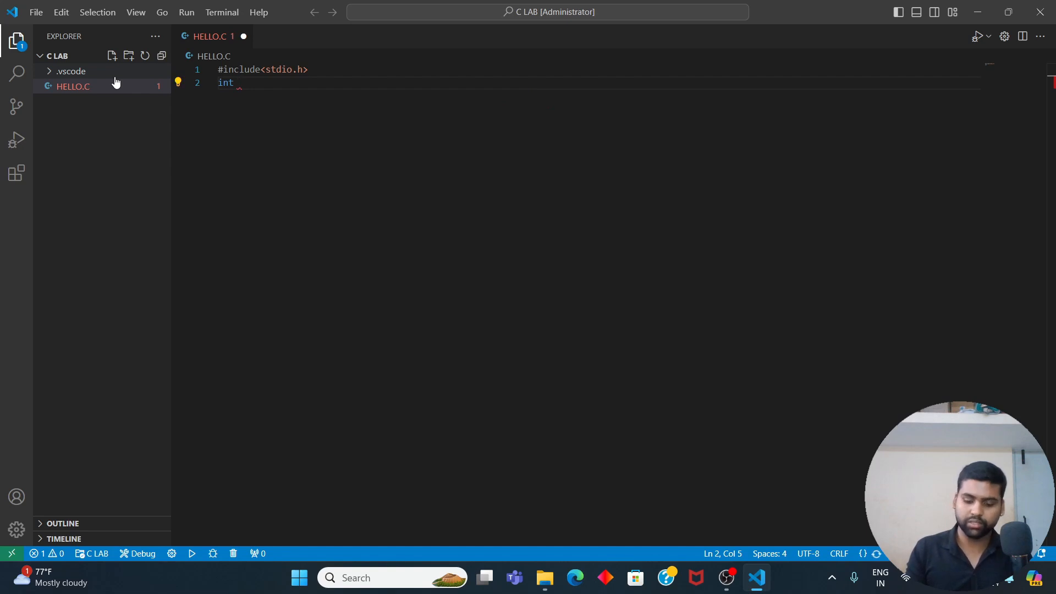
text(mas)
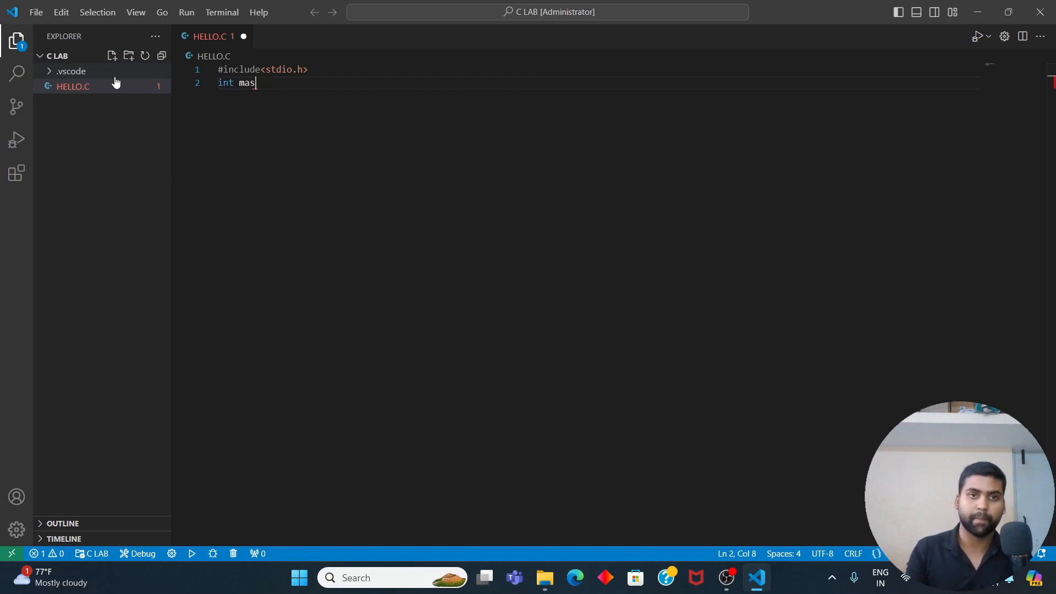
key(BackSpace)
text(in)
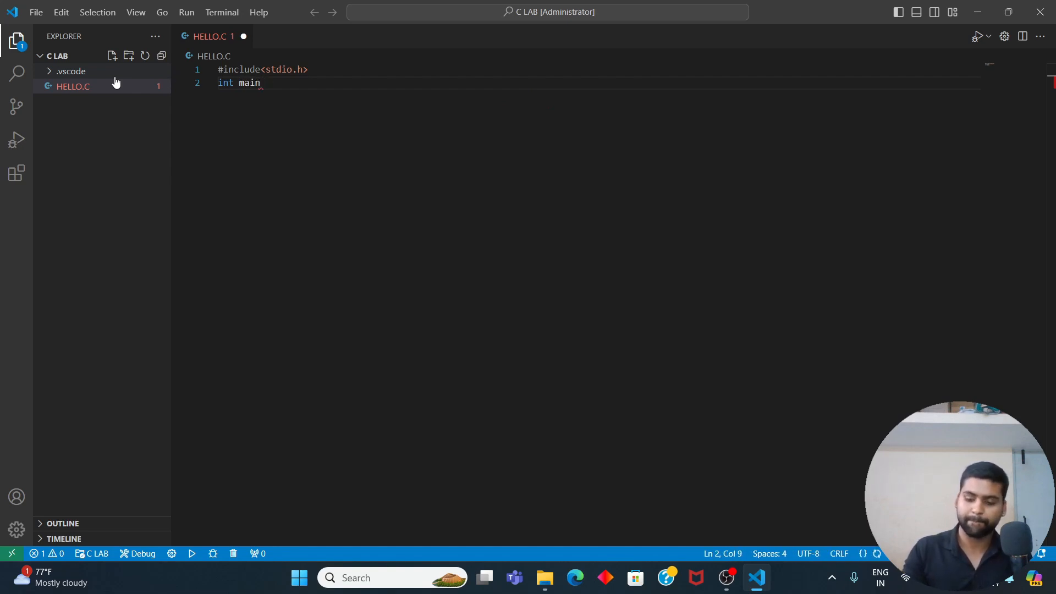
text((){)
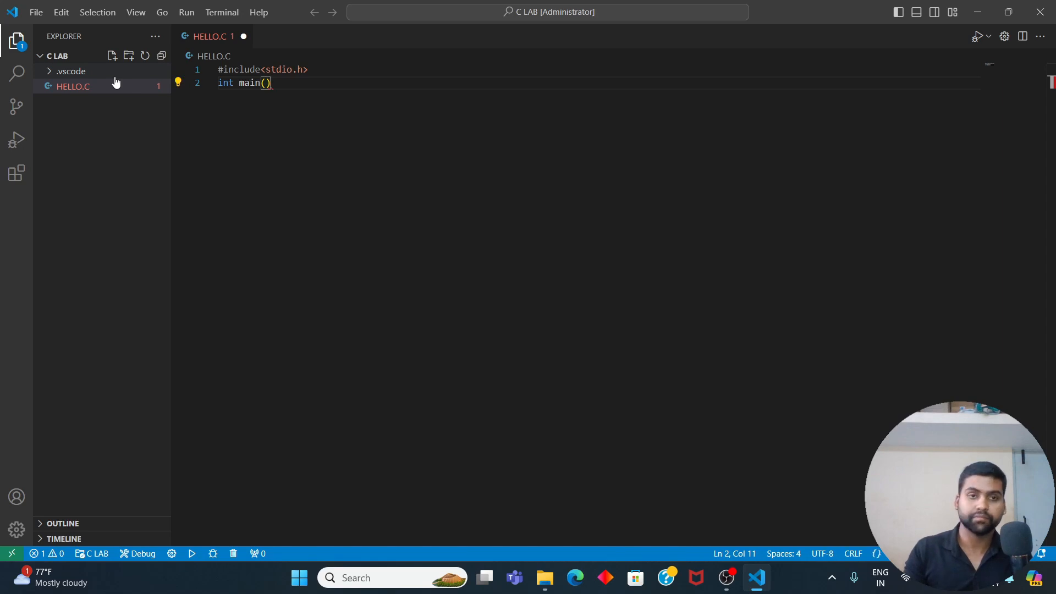
key(Return)
Add the statement printf("hello world"); inside the main function.
text(p)
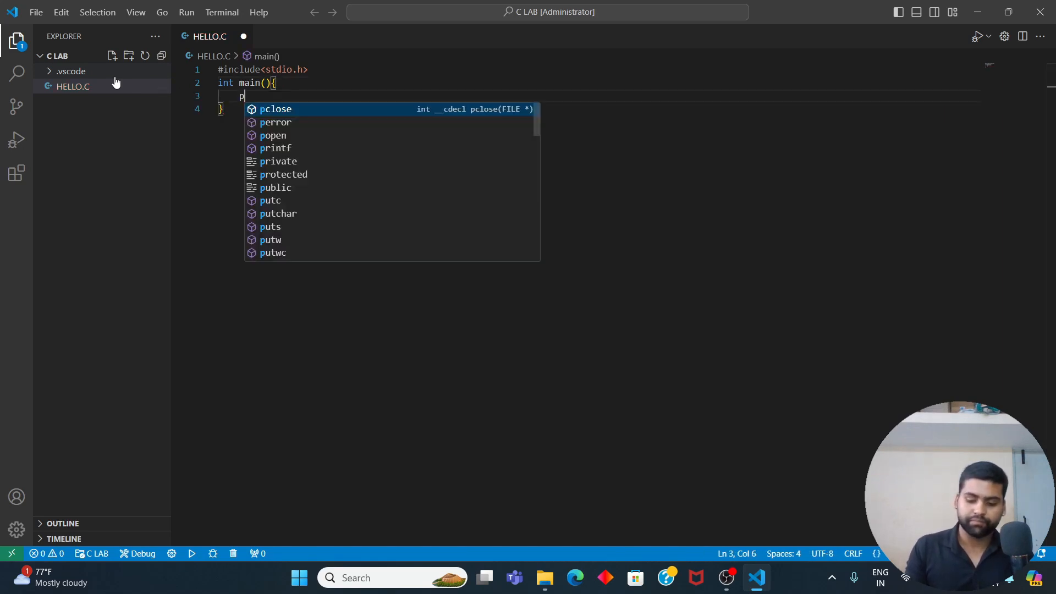
text(rintf()
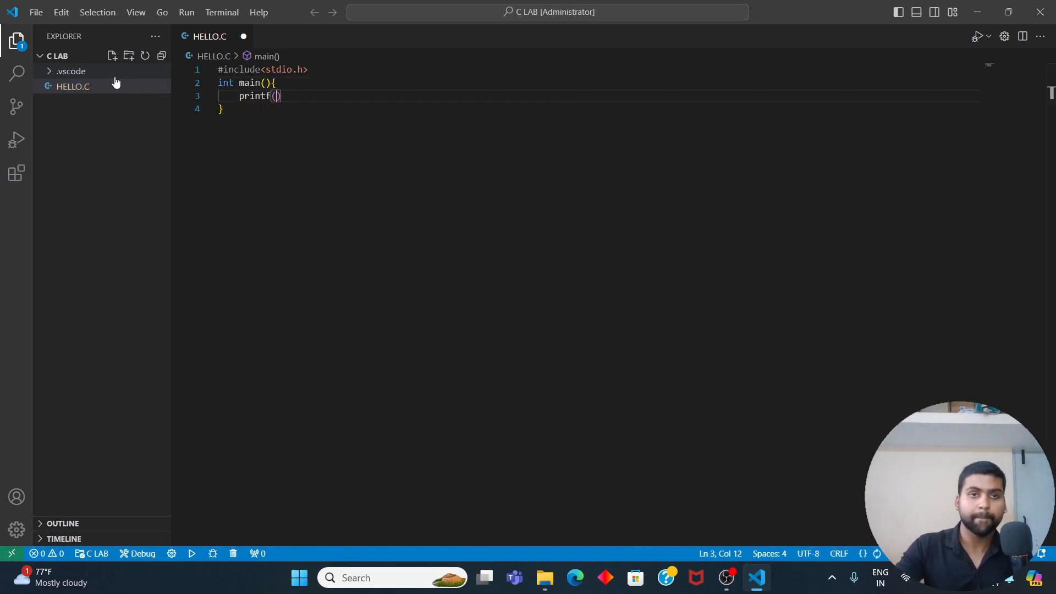
text("hello)
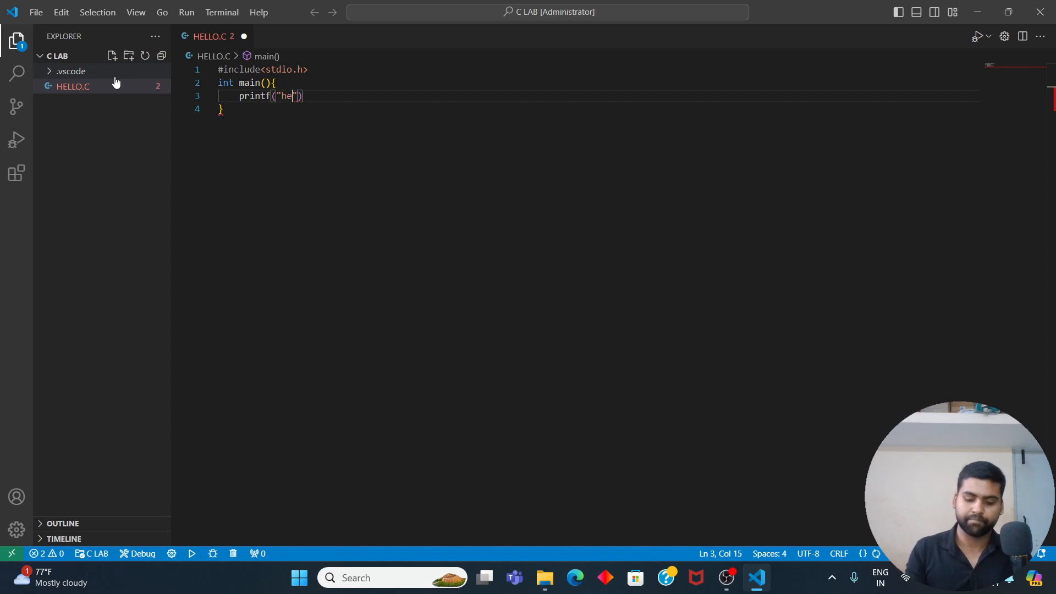
text( worl)
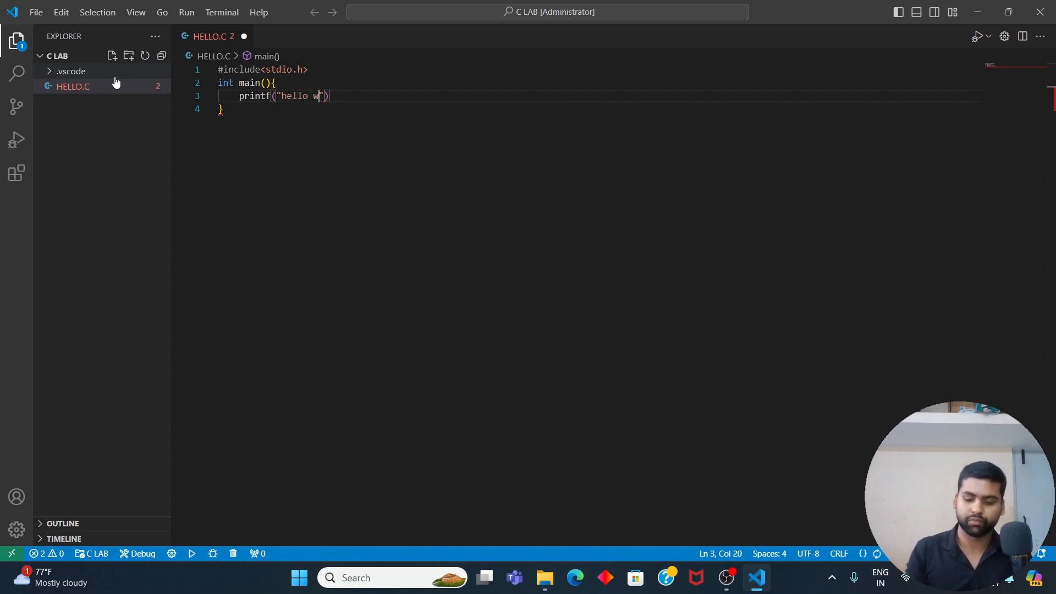
text(d"))
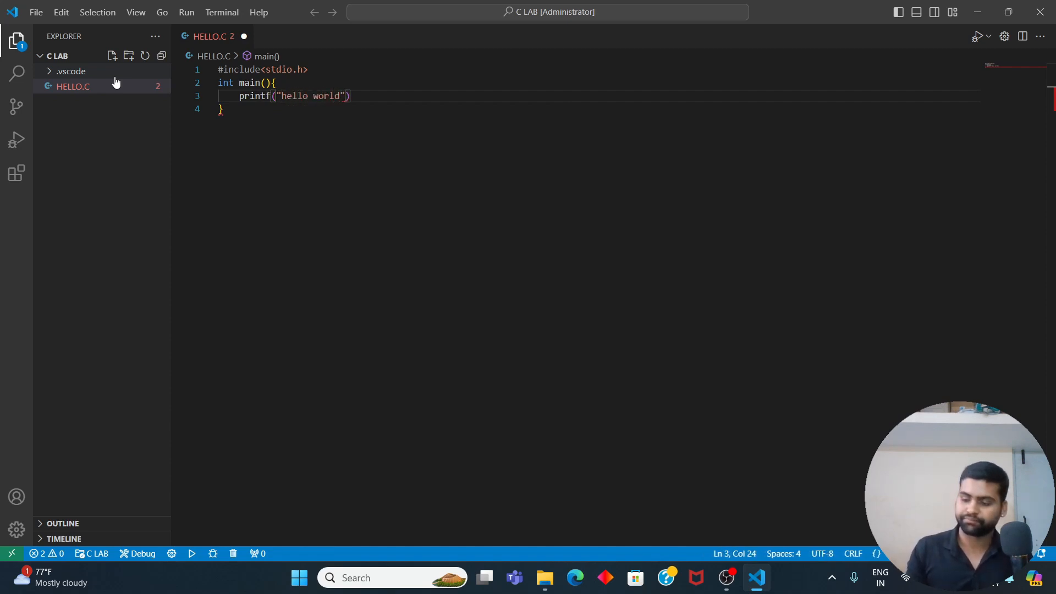
text(;)
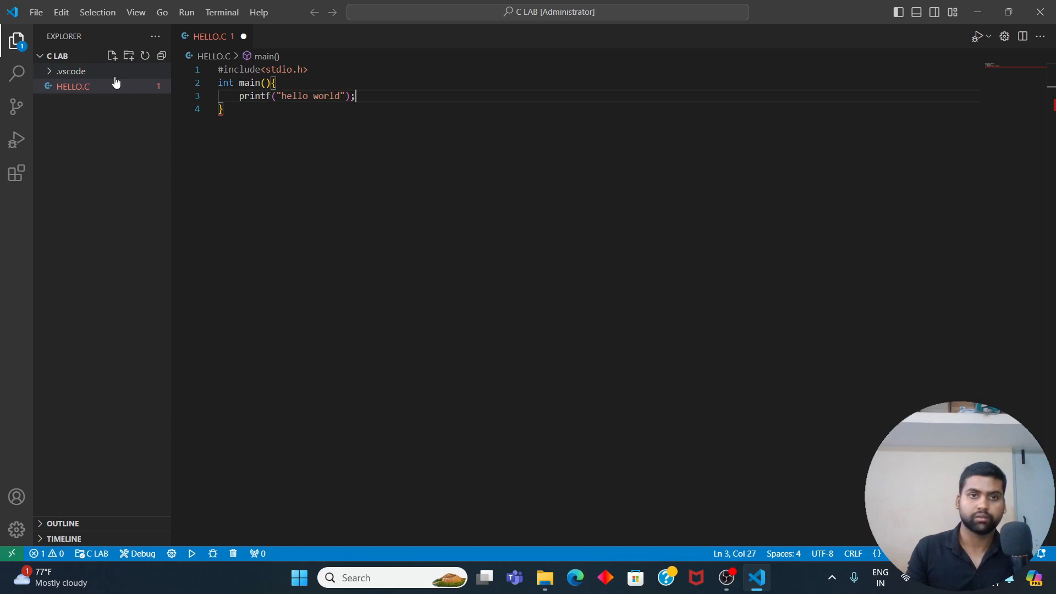
Add return 0; on a new line after the printf statement.
key(Return)
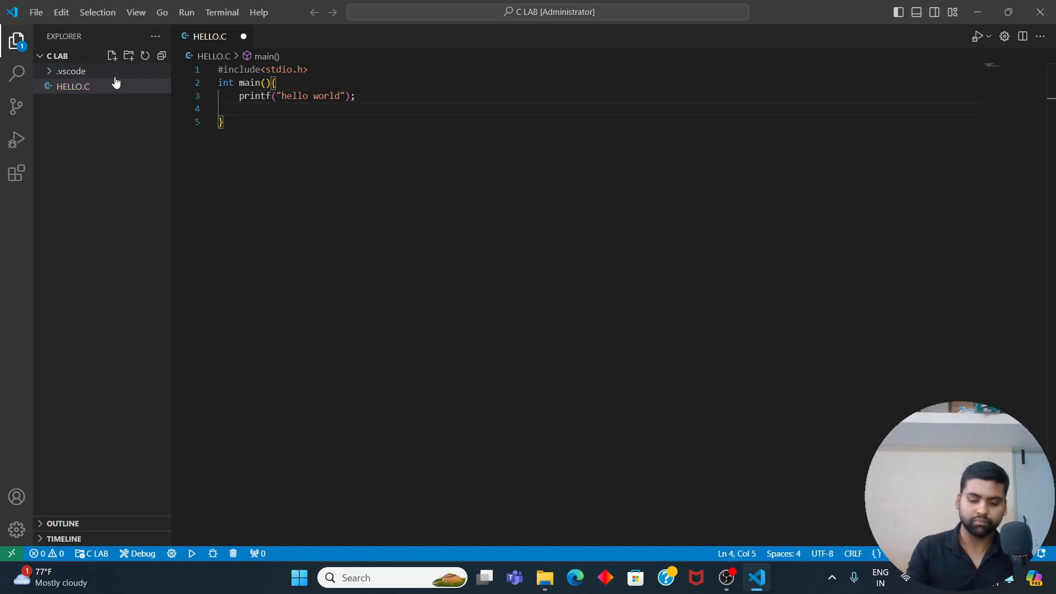
text(retur)
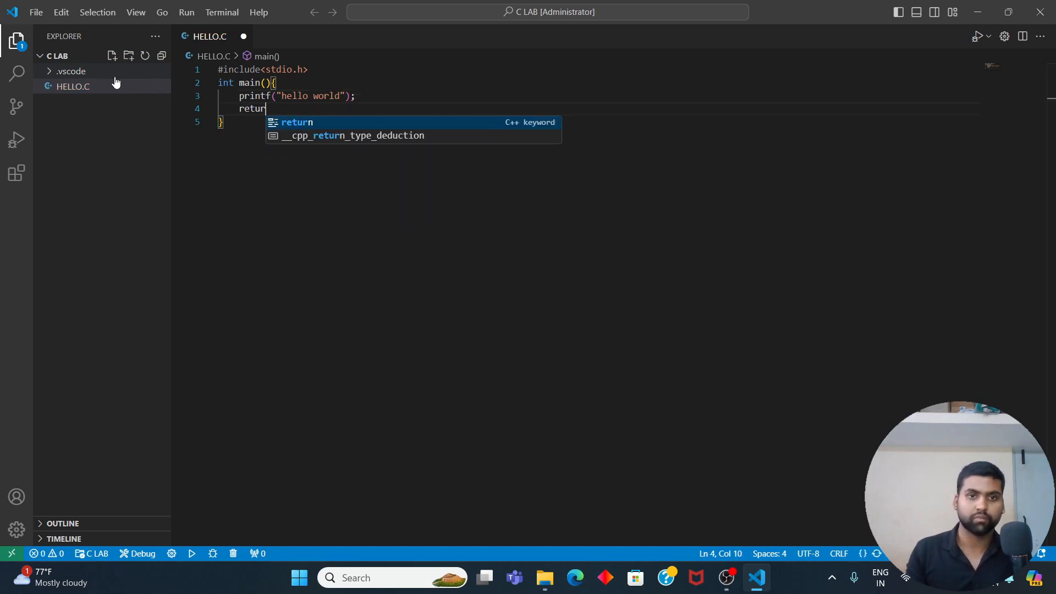
text(n 0;)
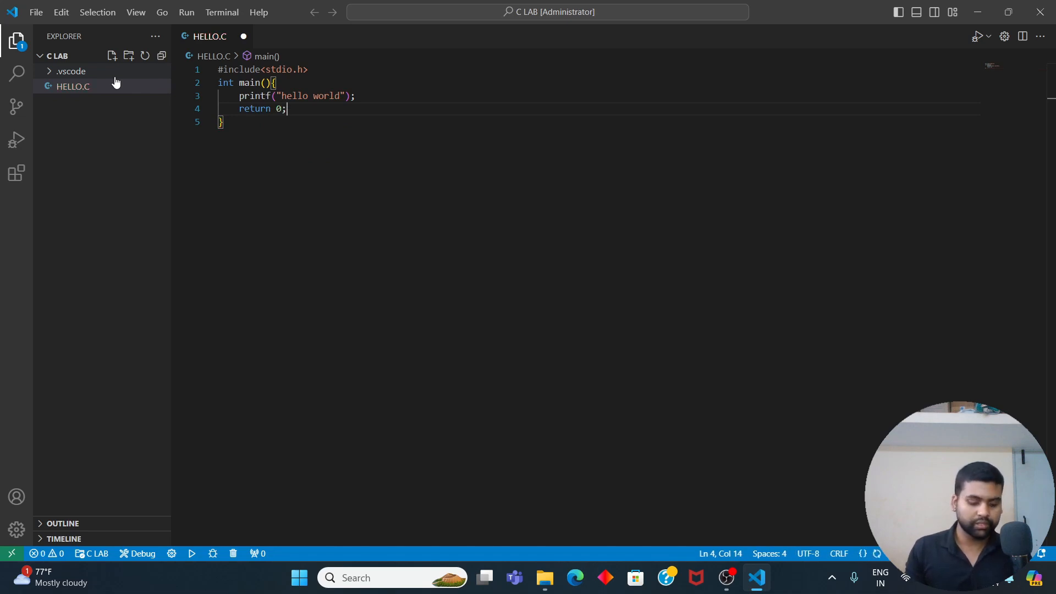
Save HELLO.C and run it with the Run Code command.
key(ctrl+s)
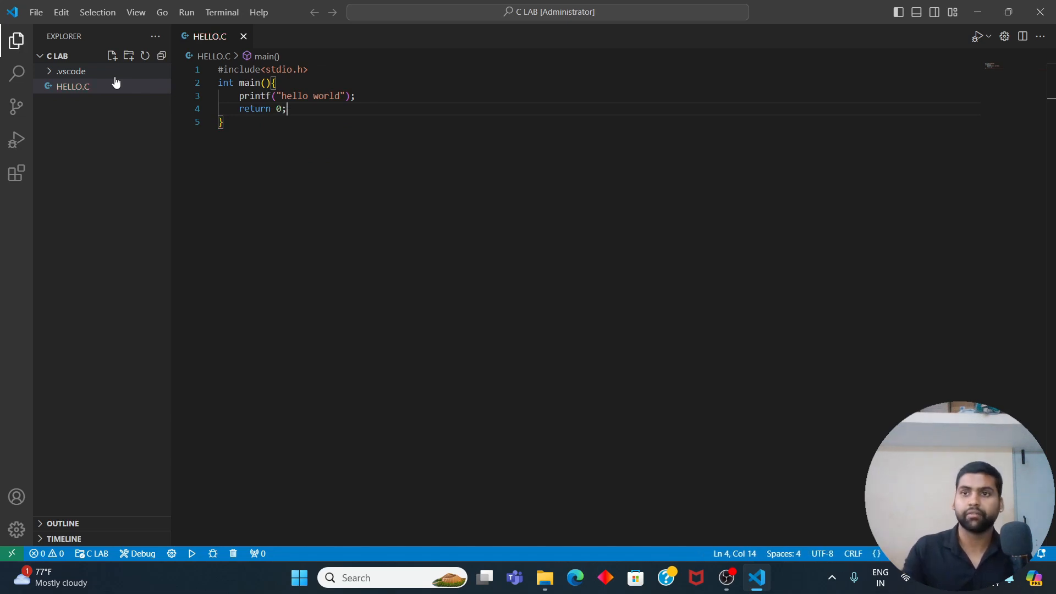
click(990, 36)
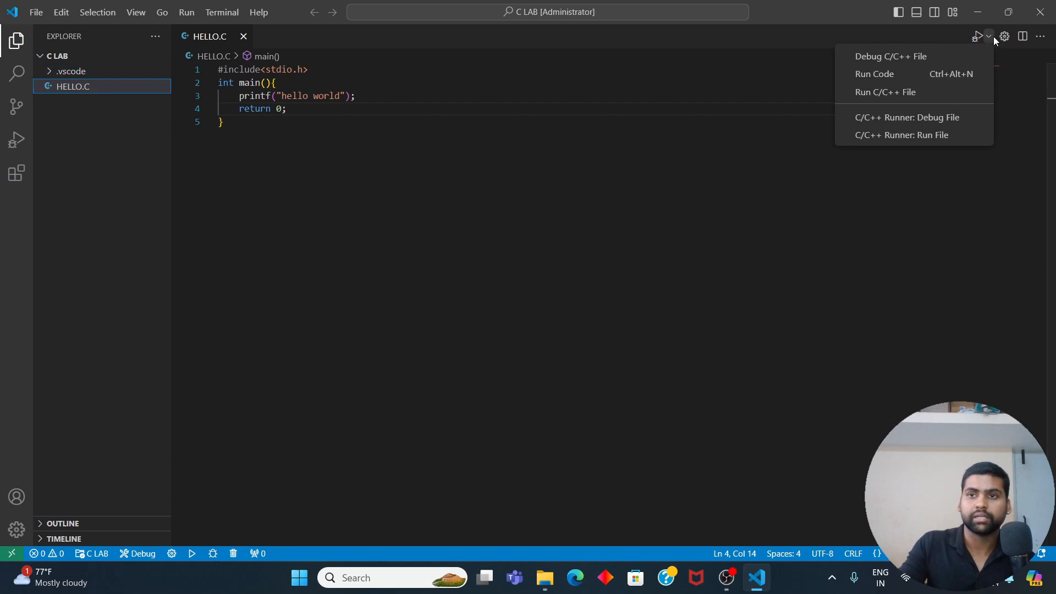
click(943, 75)
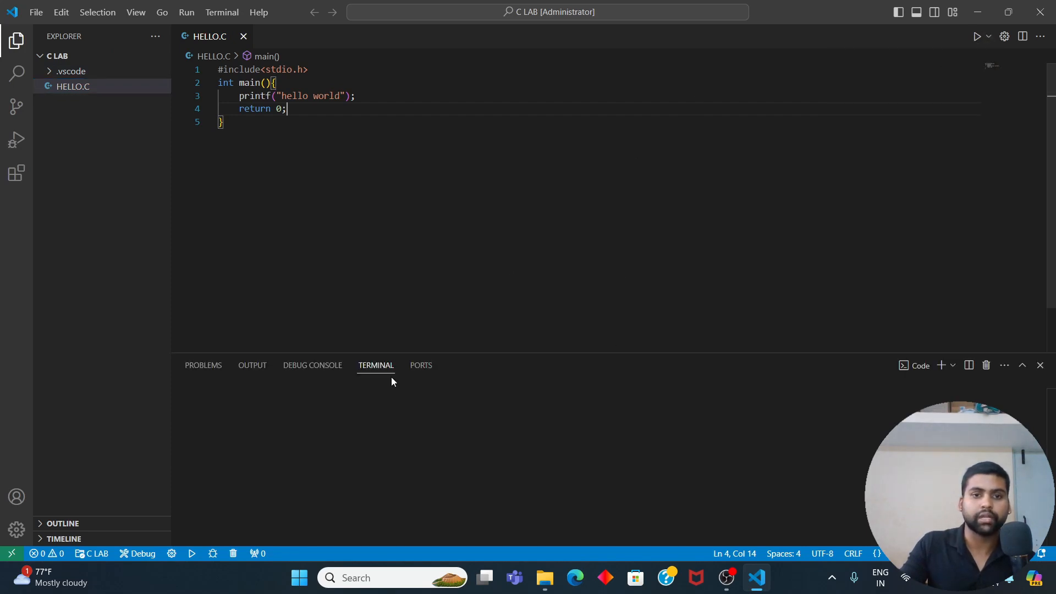